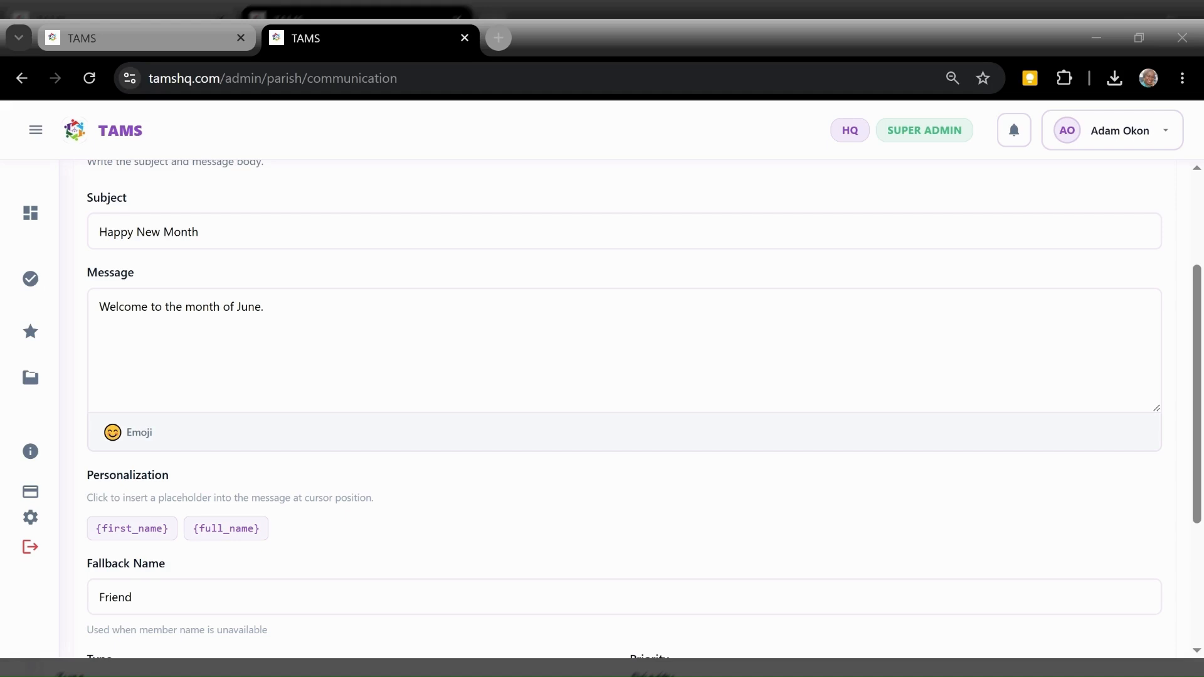
Switch to the dev site's Communication page and view the entries under Ministry Hub and My Church, leaving both sections collapsed.
click(100, 324)
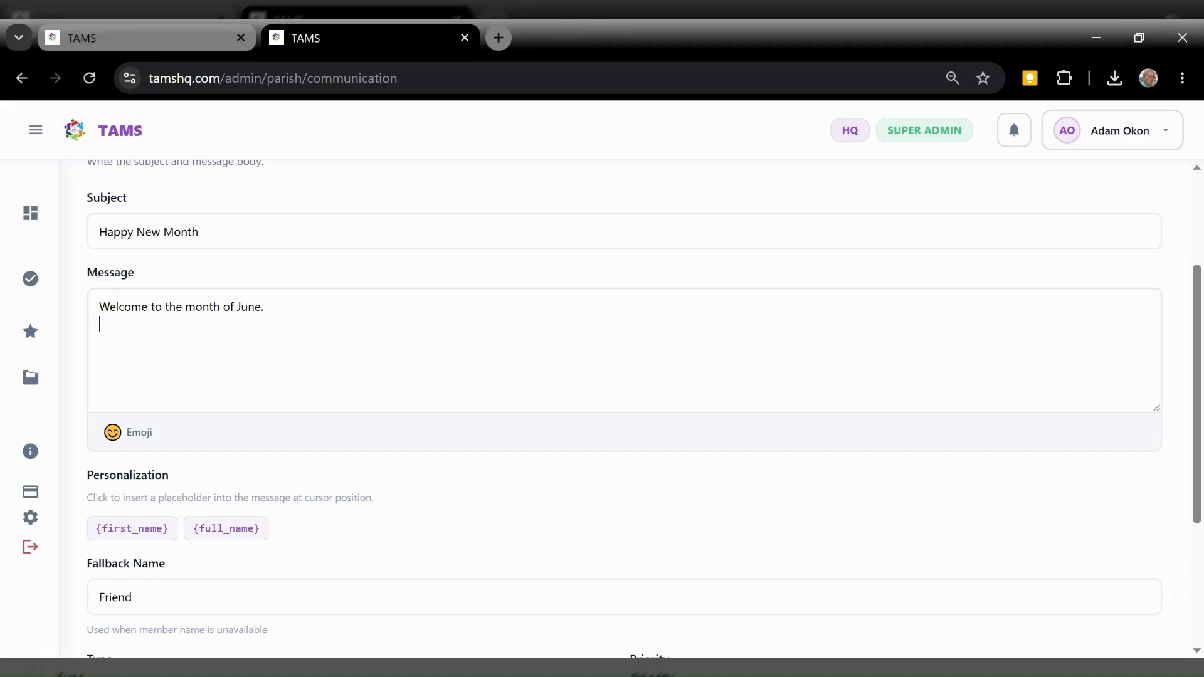
click(150, 25)
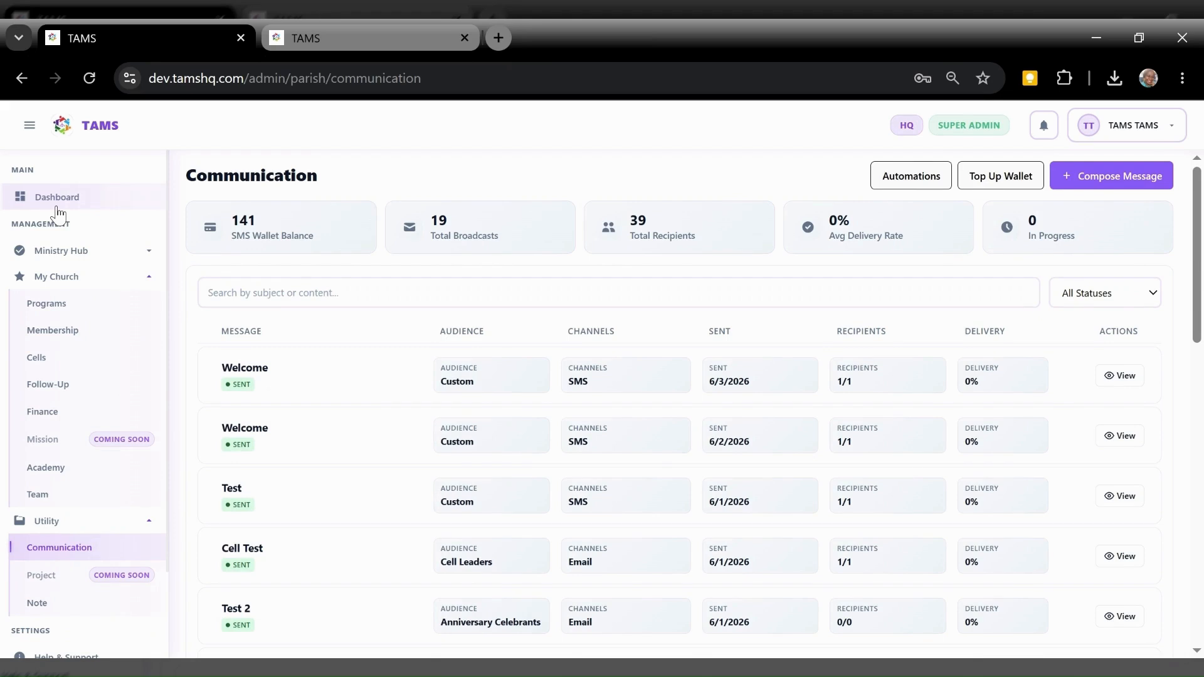
click(79, 256)
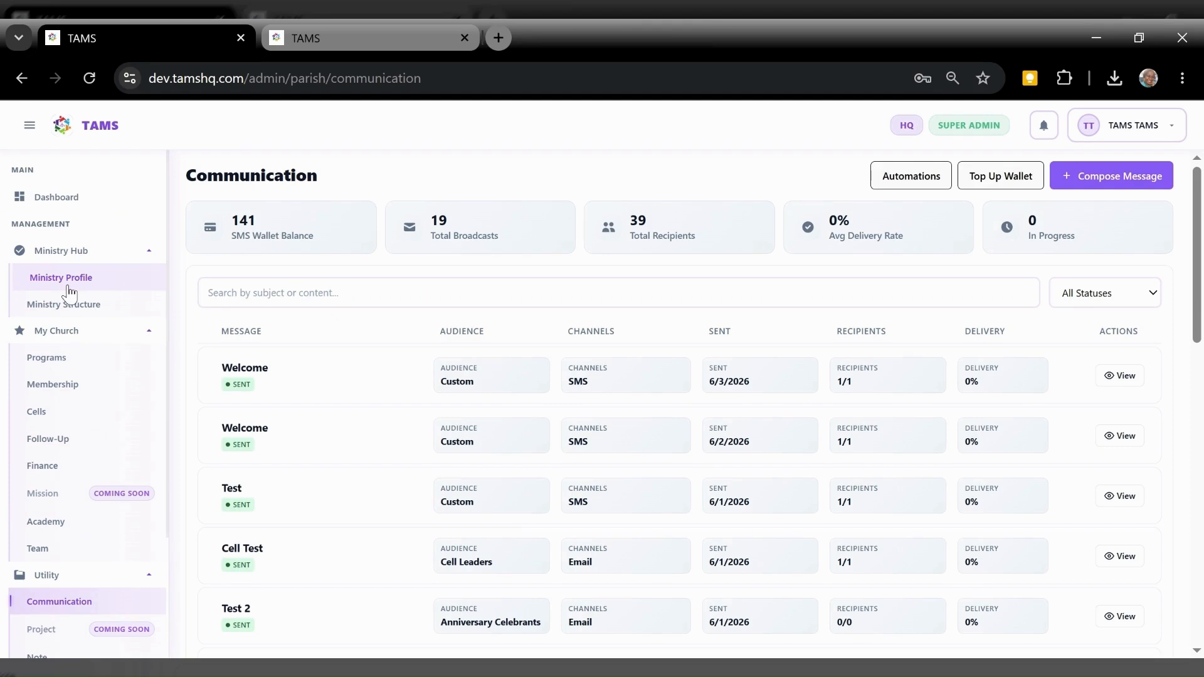
click(68, 254)
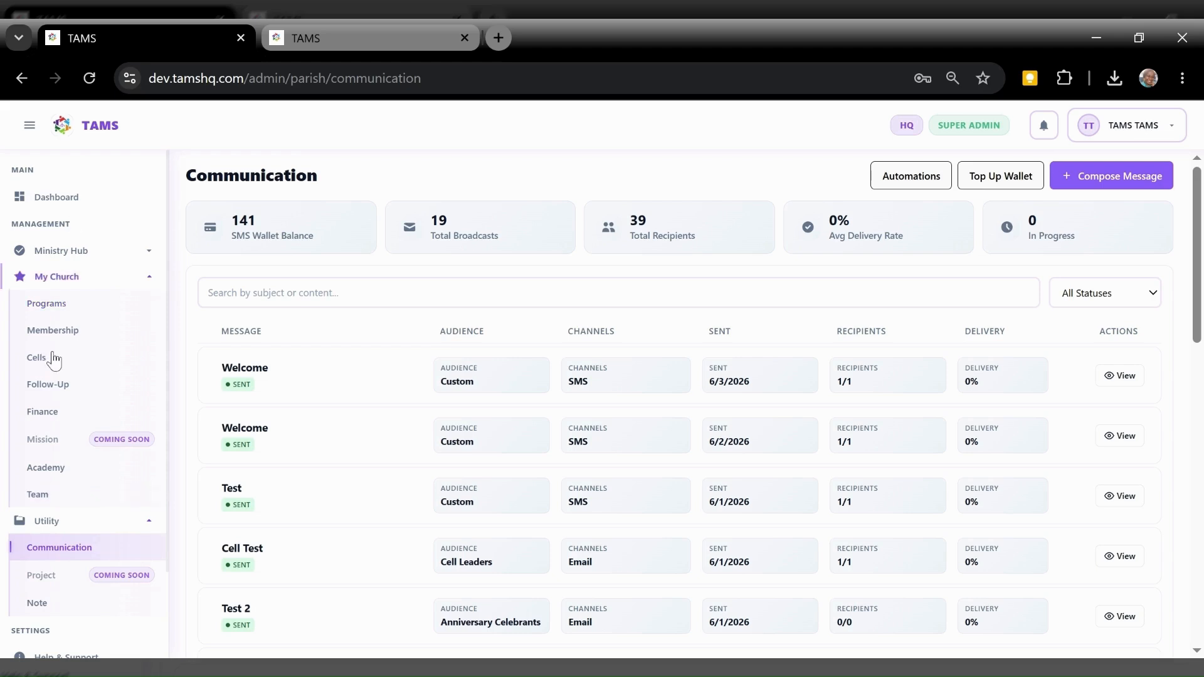
click(61, 282)
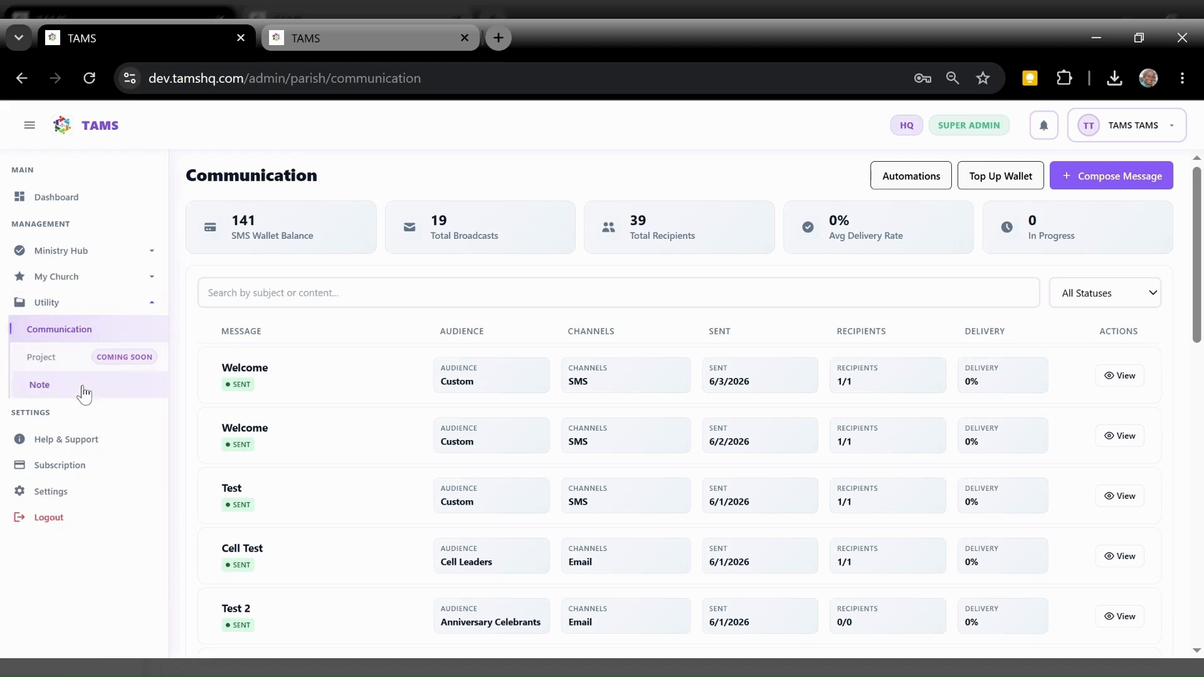
Set the broadcast history's status filter to All Statuses and collapse the navigation sidebar.
click(30, 389)
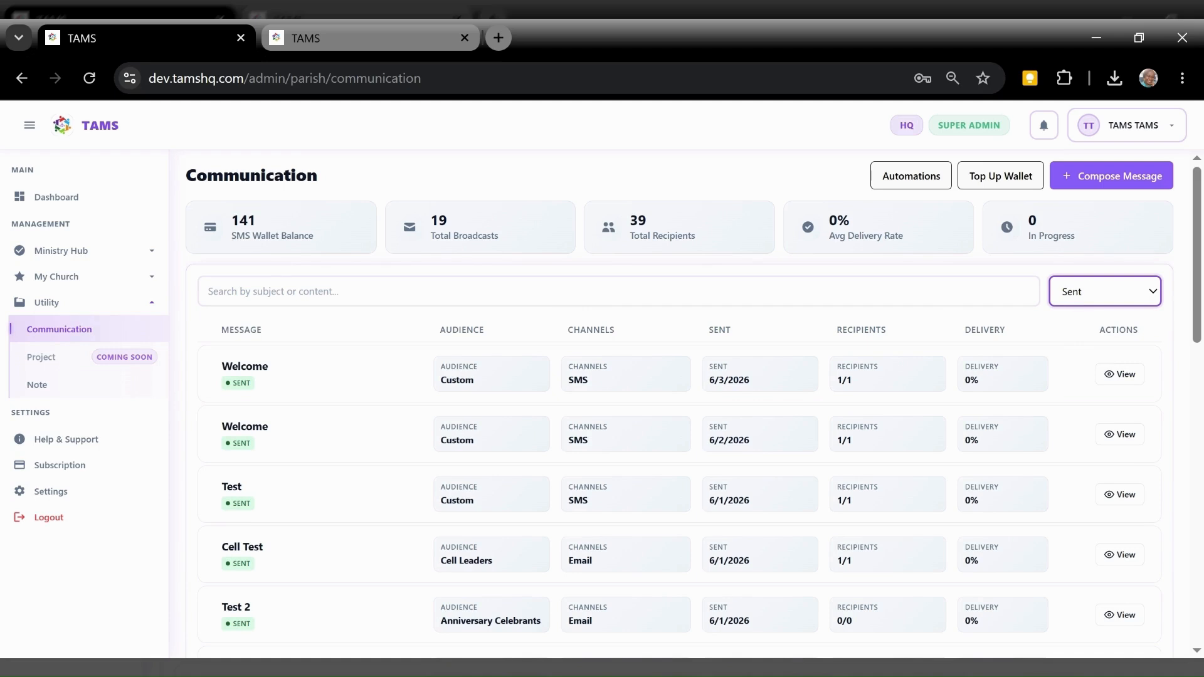
click(1088, 316)
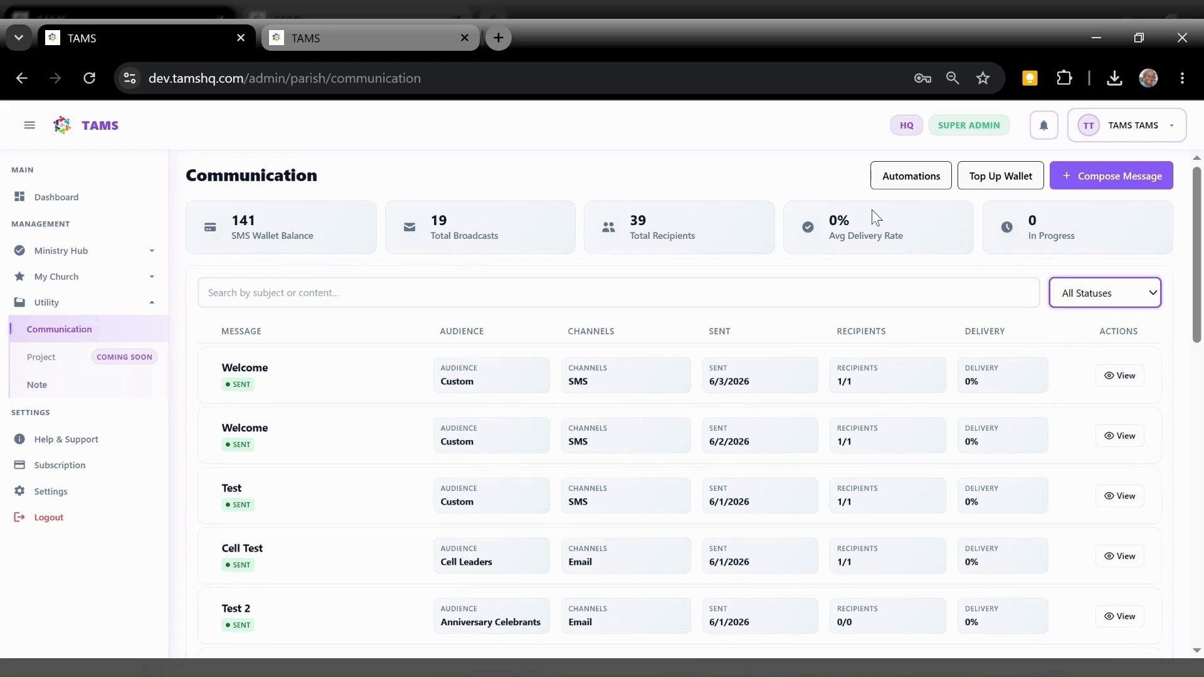
click(27, 127)
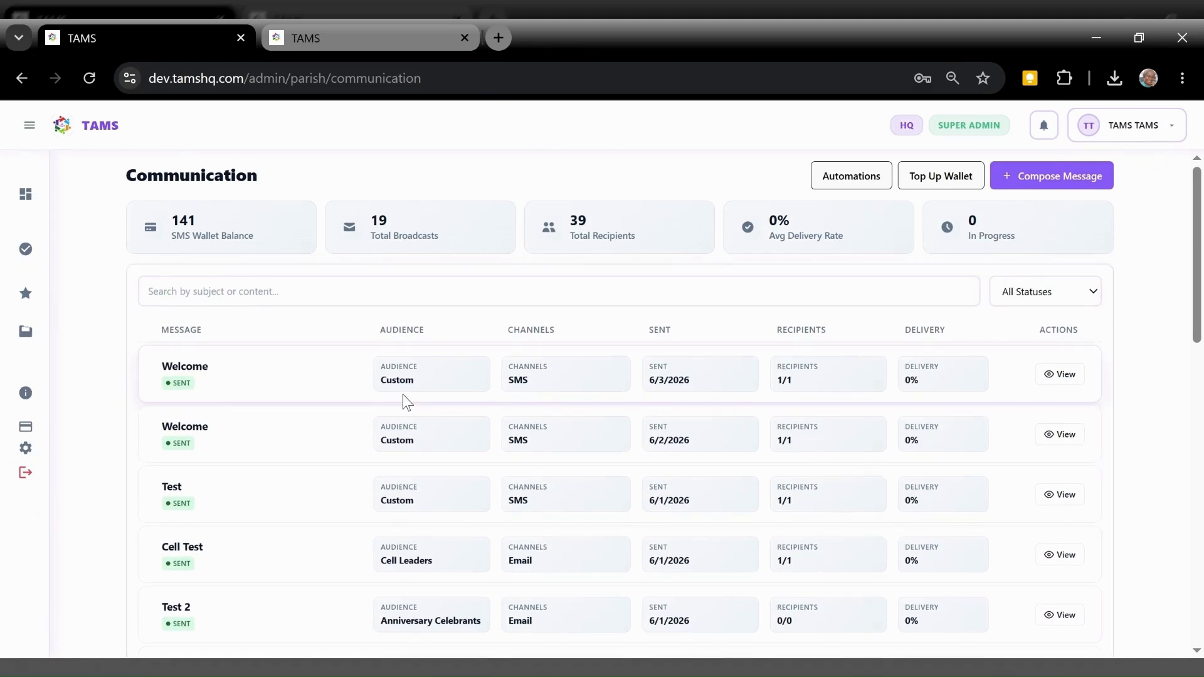
Open the SMS wallet to review the top-up packages and custom units option, and return to the Communication page.
click(933, 174)
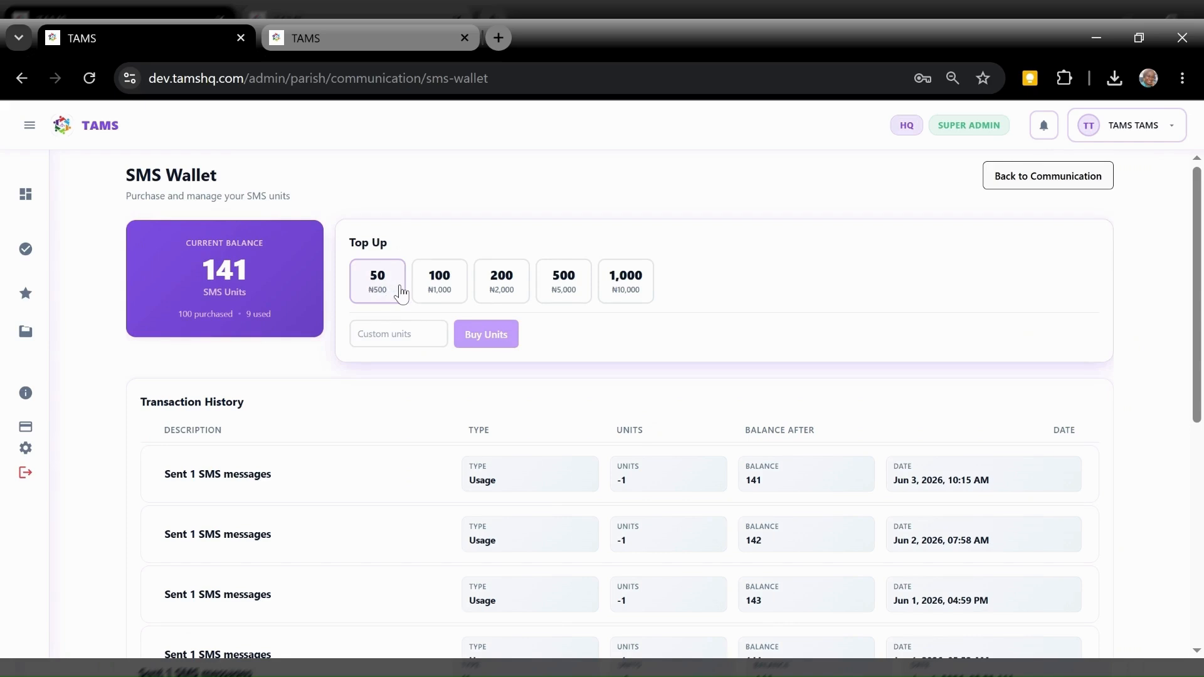
click(526, 292)
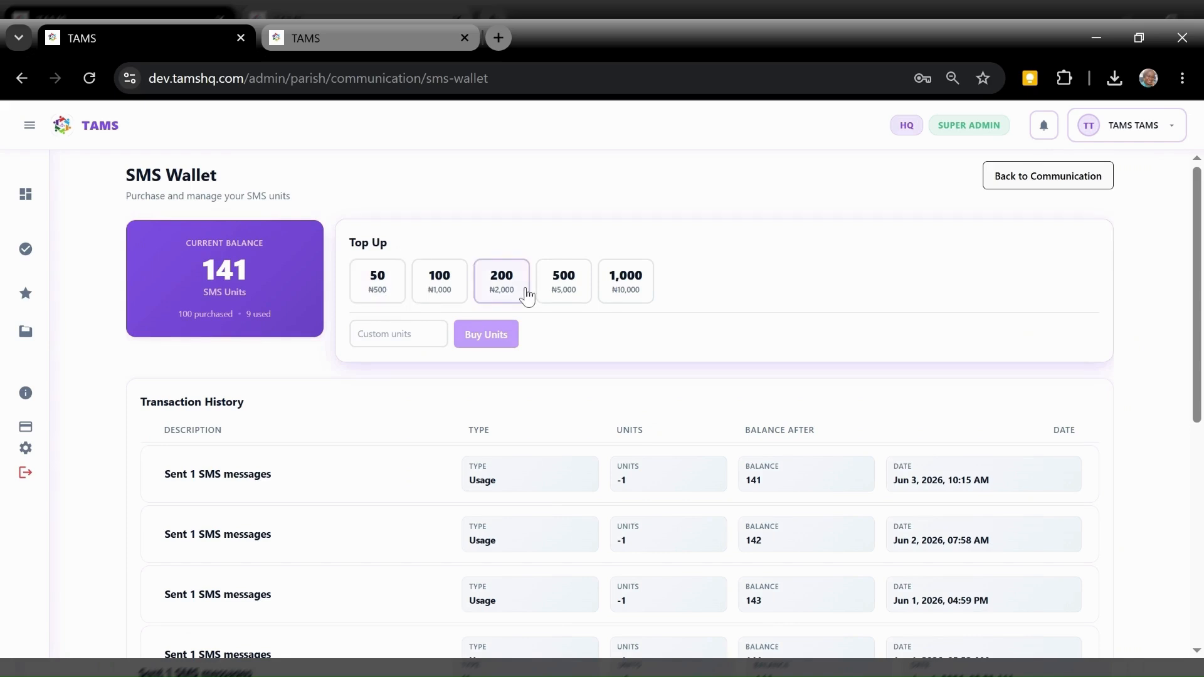
click(561, 291)
click(637, 296)
click(389, 334)
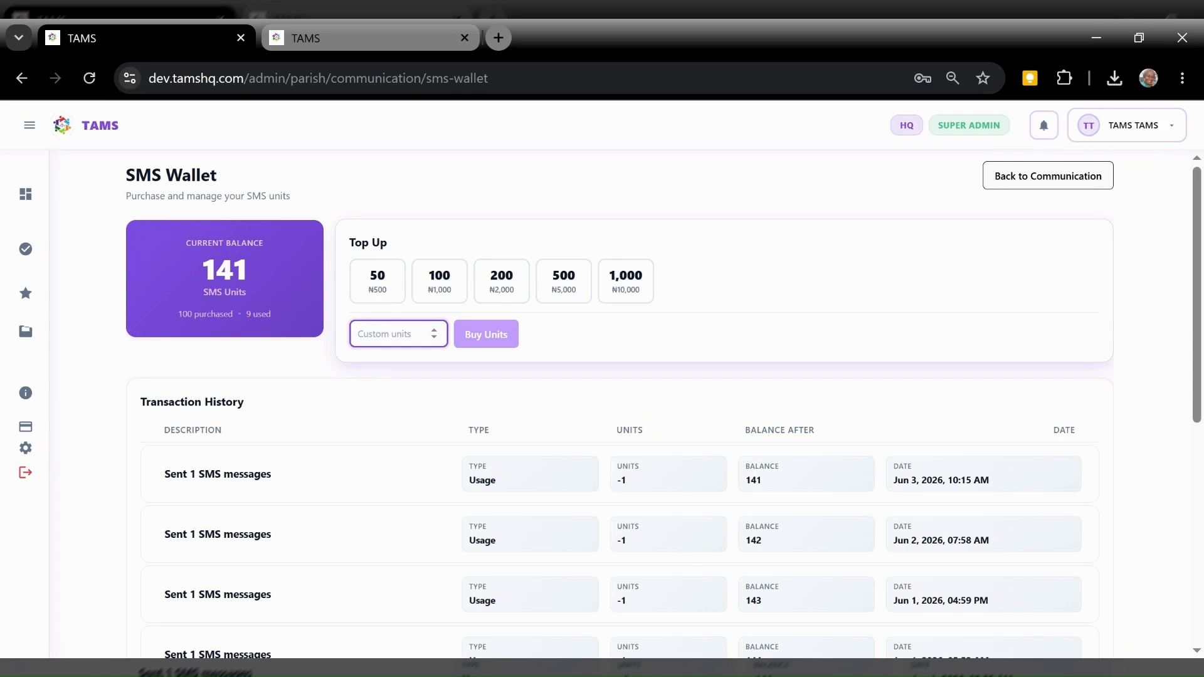
click(1004, 182)
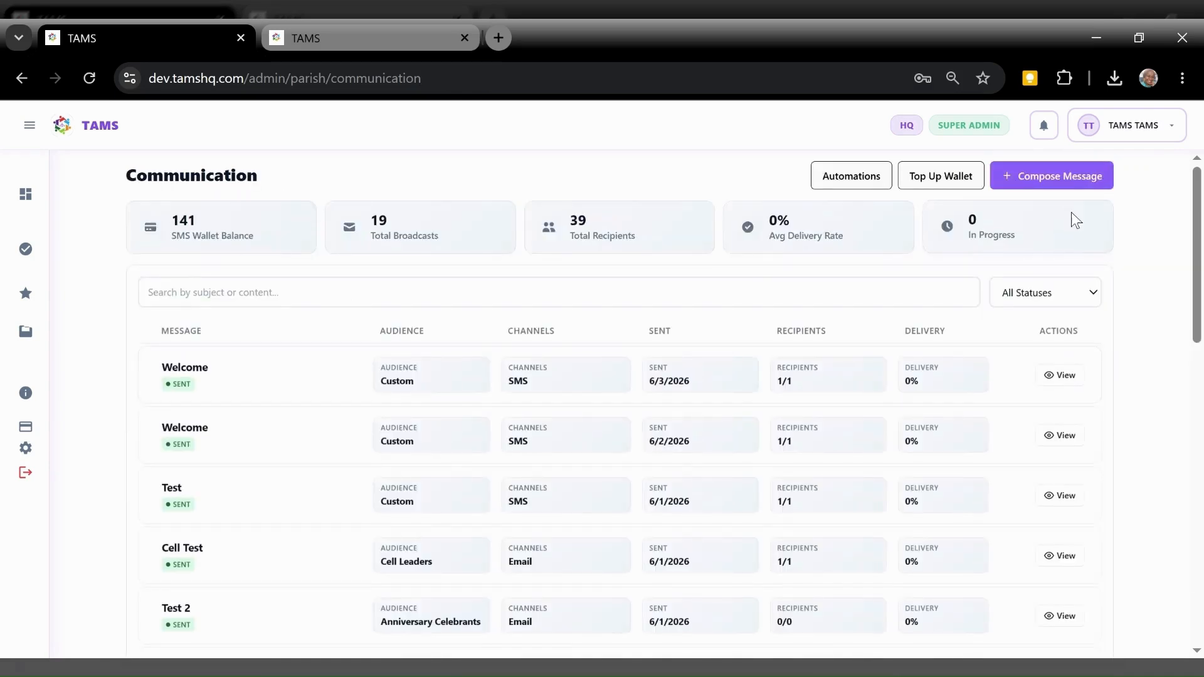
Start composing a message with Email as the only delivery channel and continue to the audience selection.
click(1040, 188)
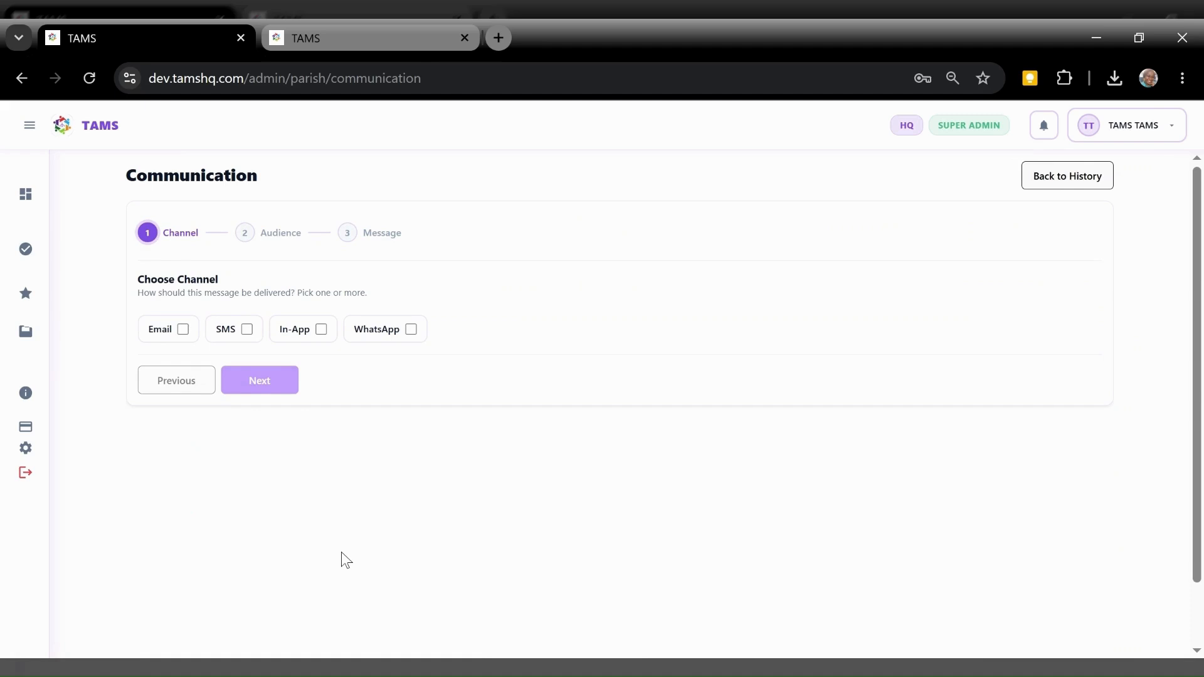
click(176, 345)
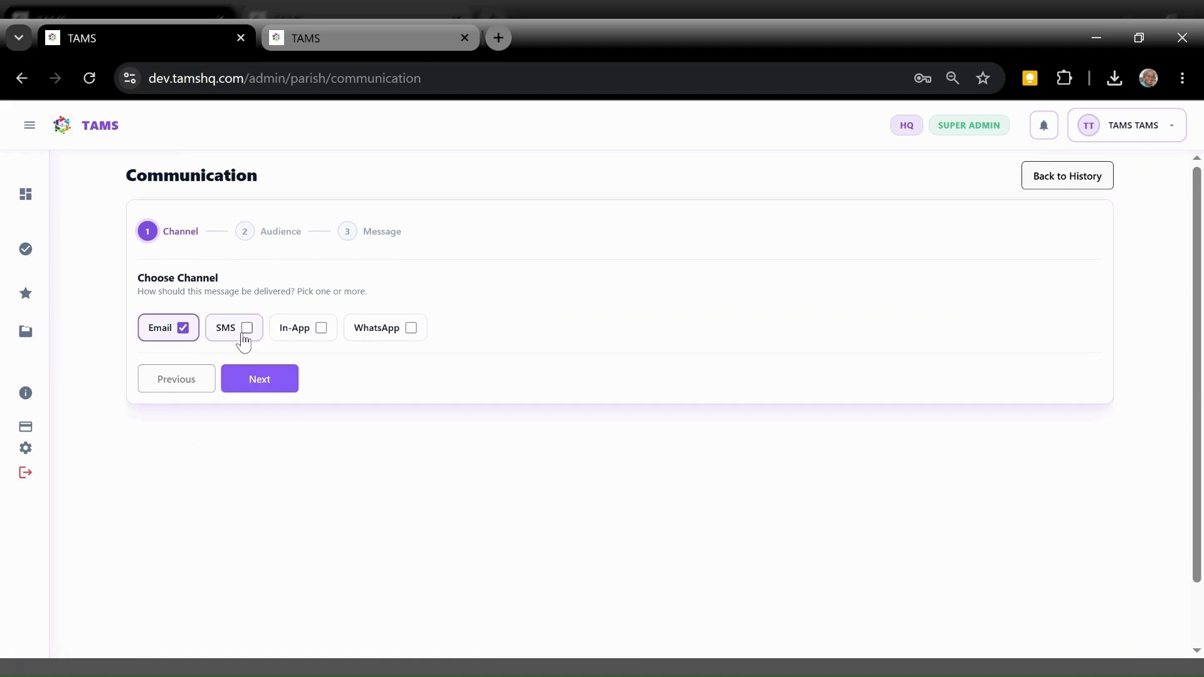
click(244, 342)
click(363, 337)
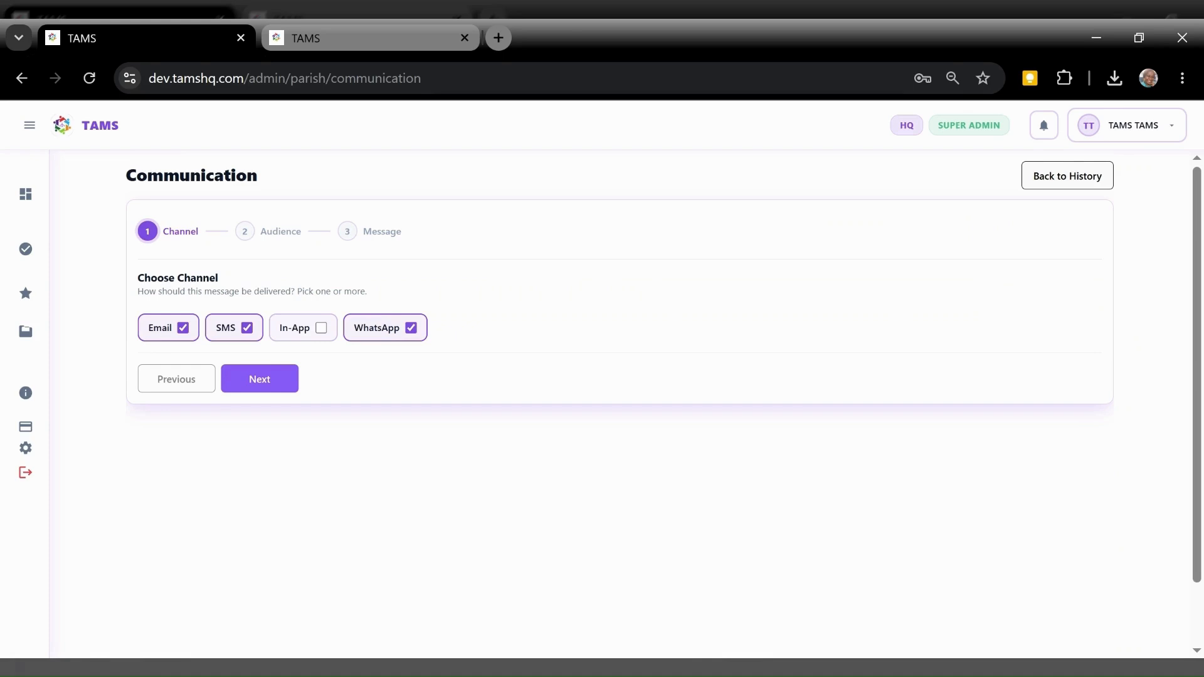
click(248, 329)
click(396, 334)
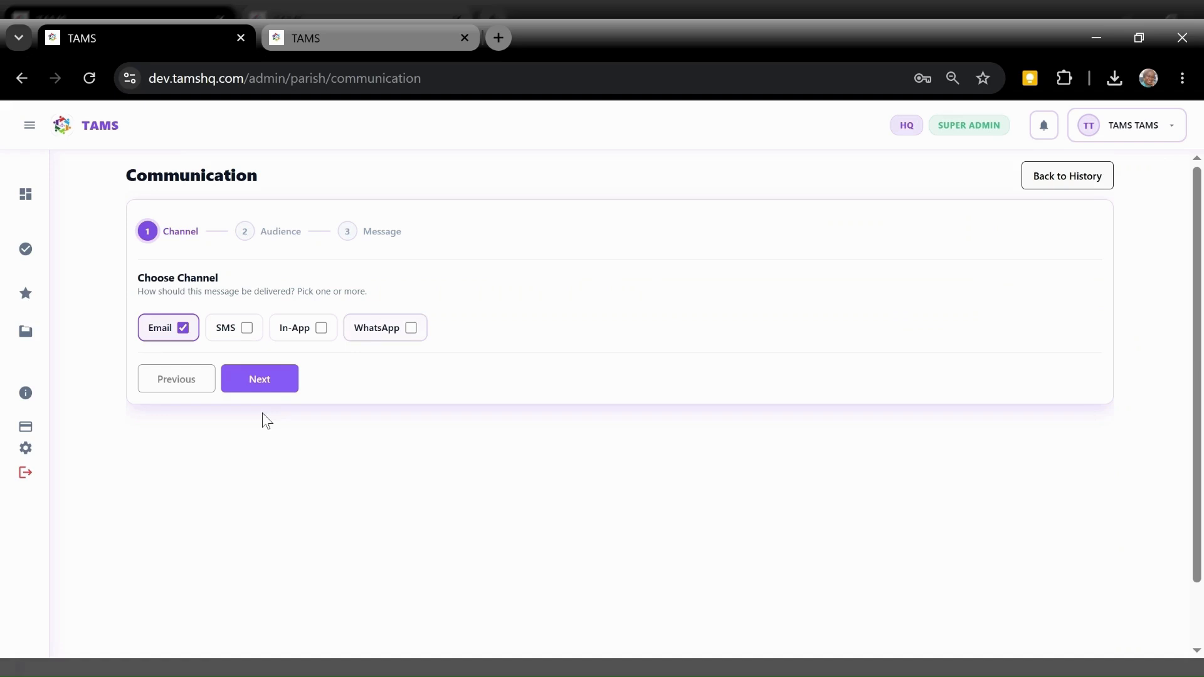
click(260, 383)
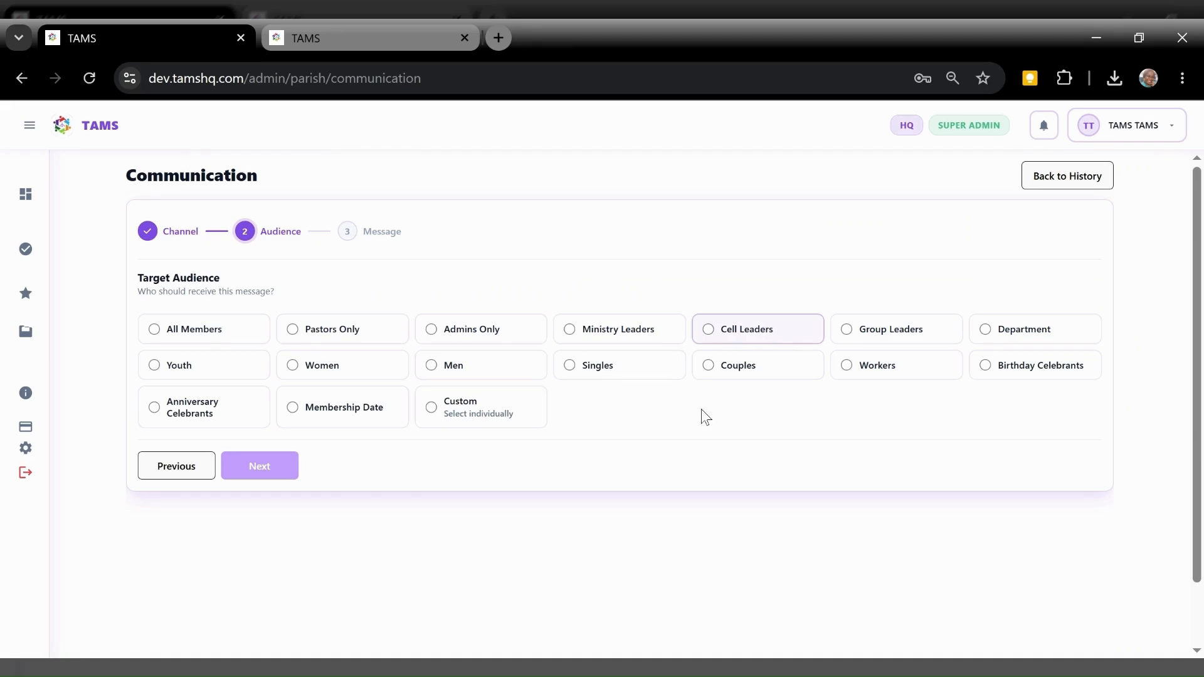
Examine the settings offered for the Birthday Celebrants, Anniversary Celebrants, Membership Date, Custom and All Members target audiences.
click(1038, 381)
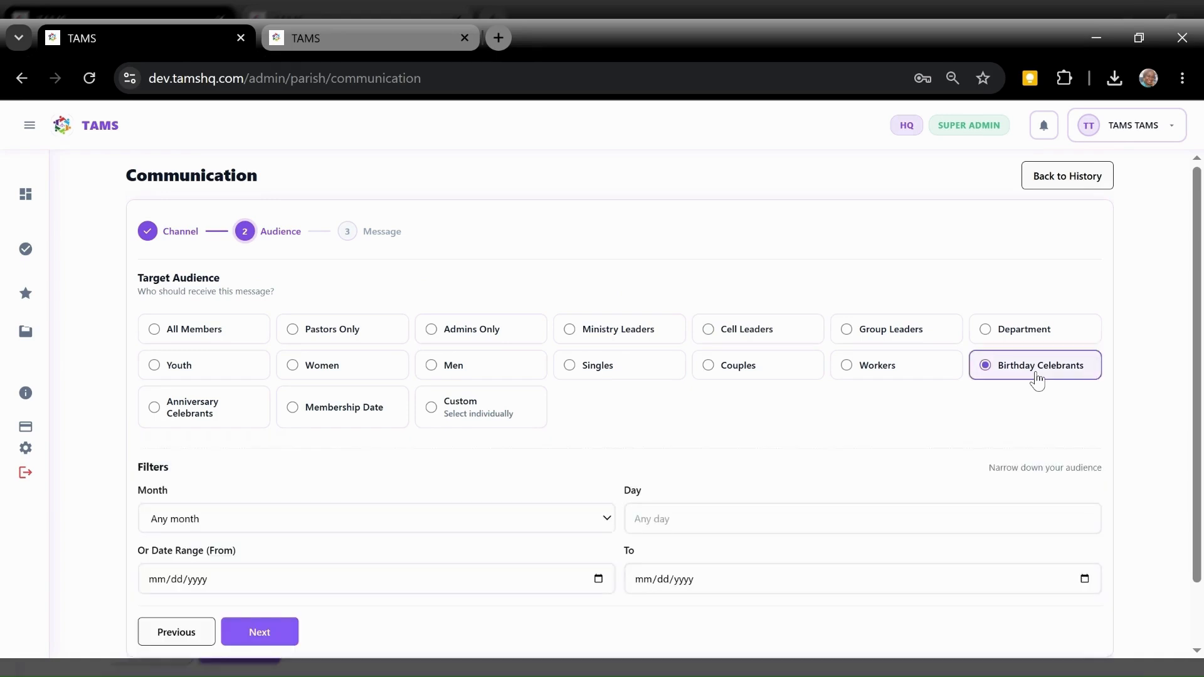
click(206, 421)
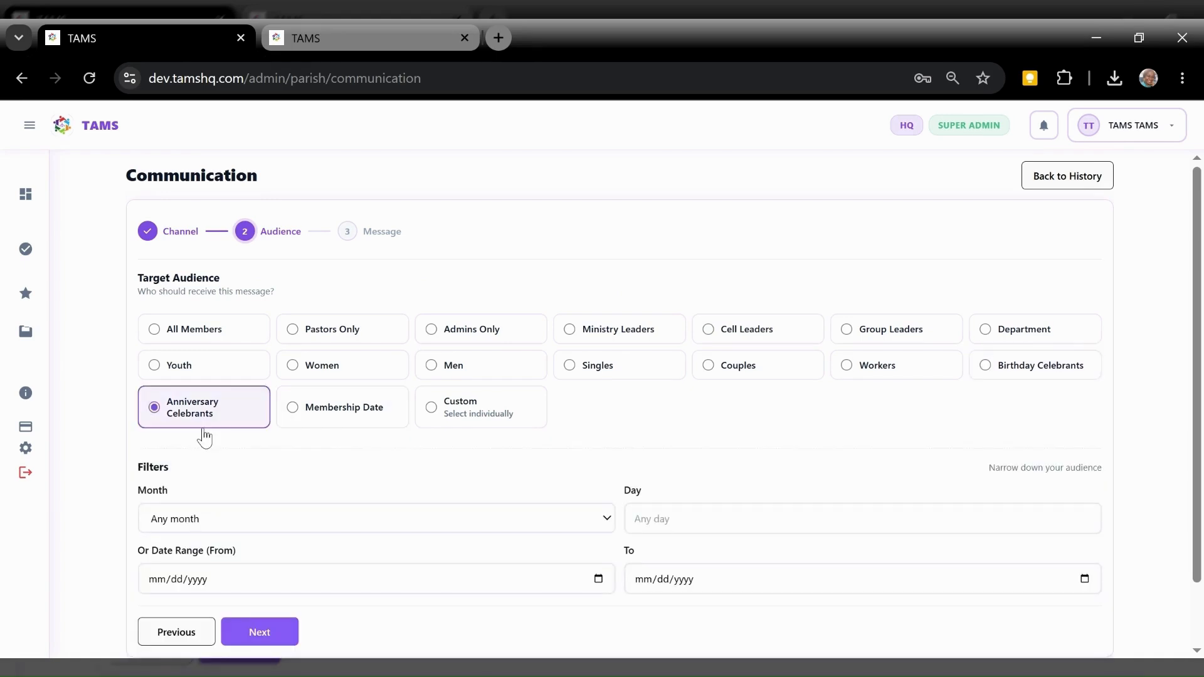
click(293, 427)
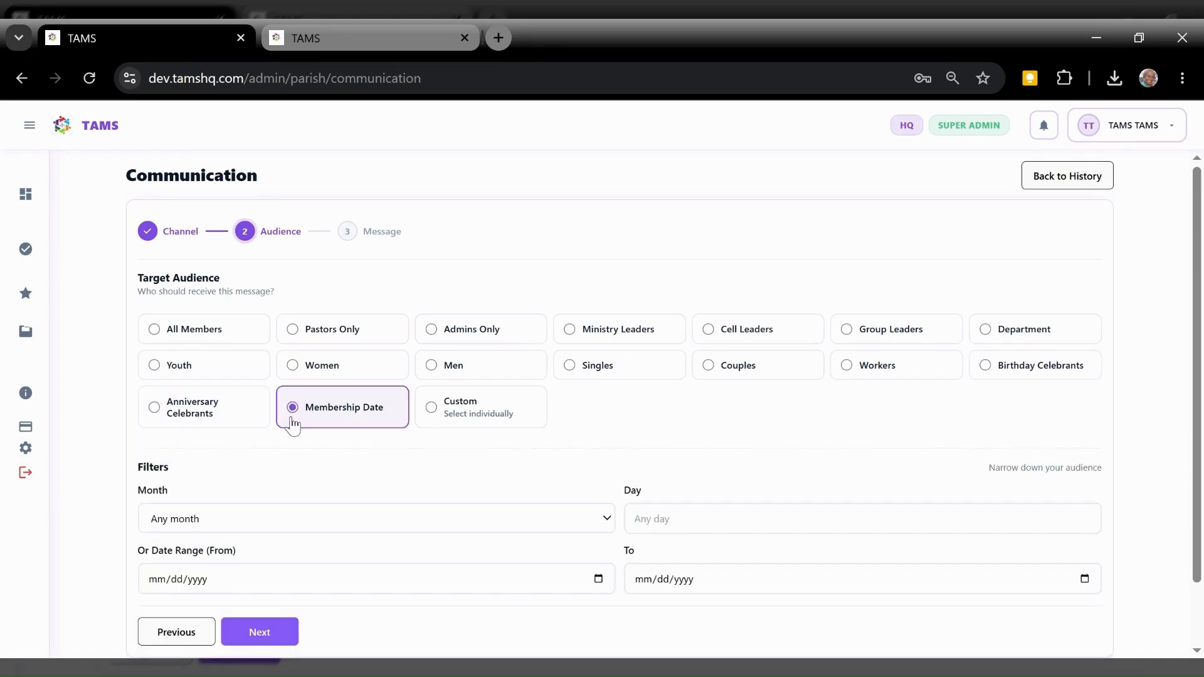
click(469, 426)
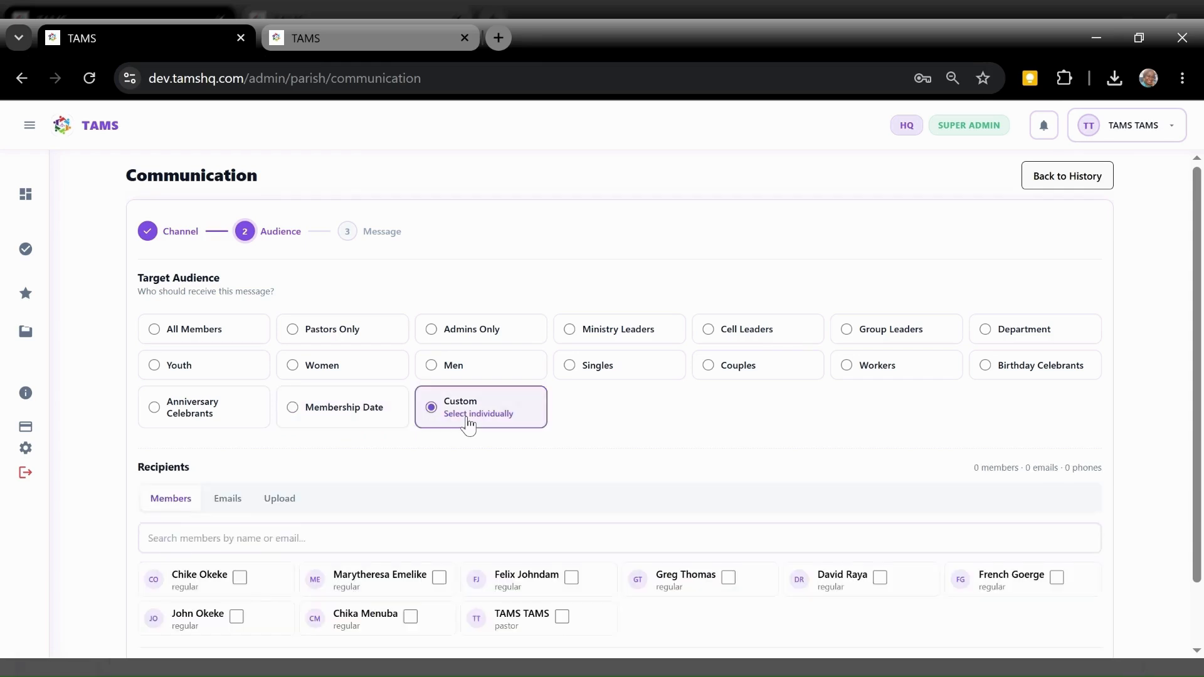
drag(1197, 293, 1198, 355)
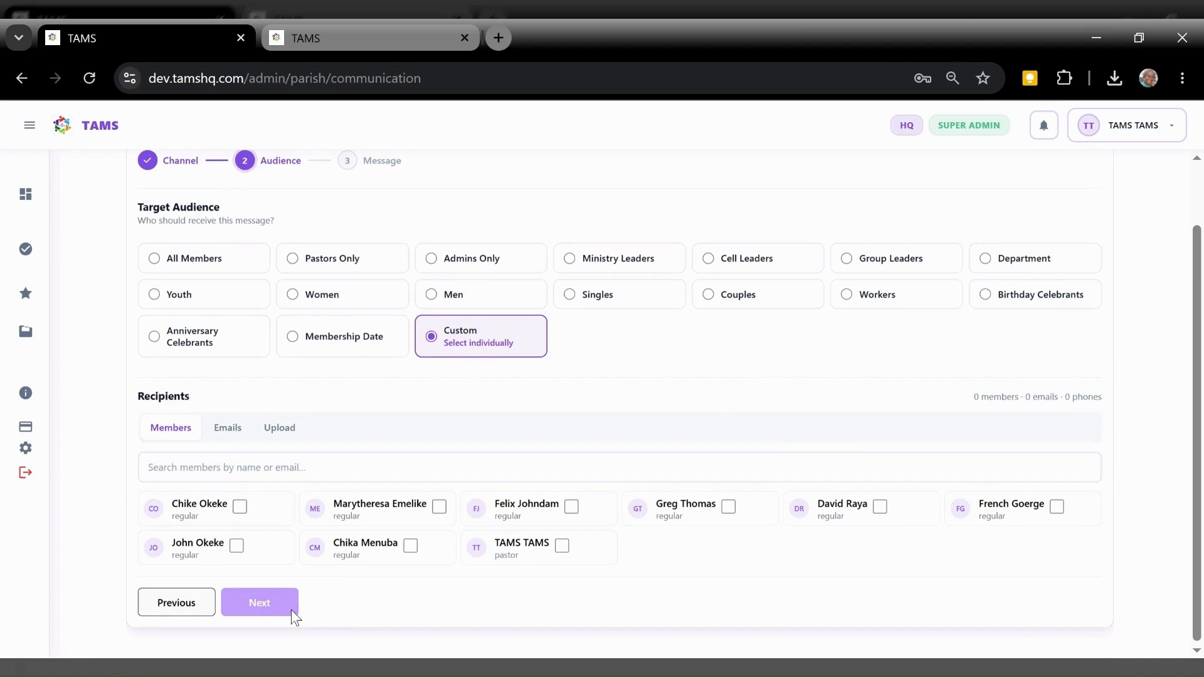
click(201, 259)
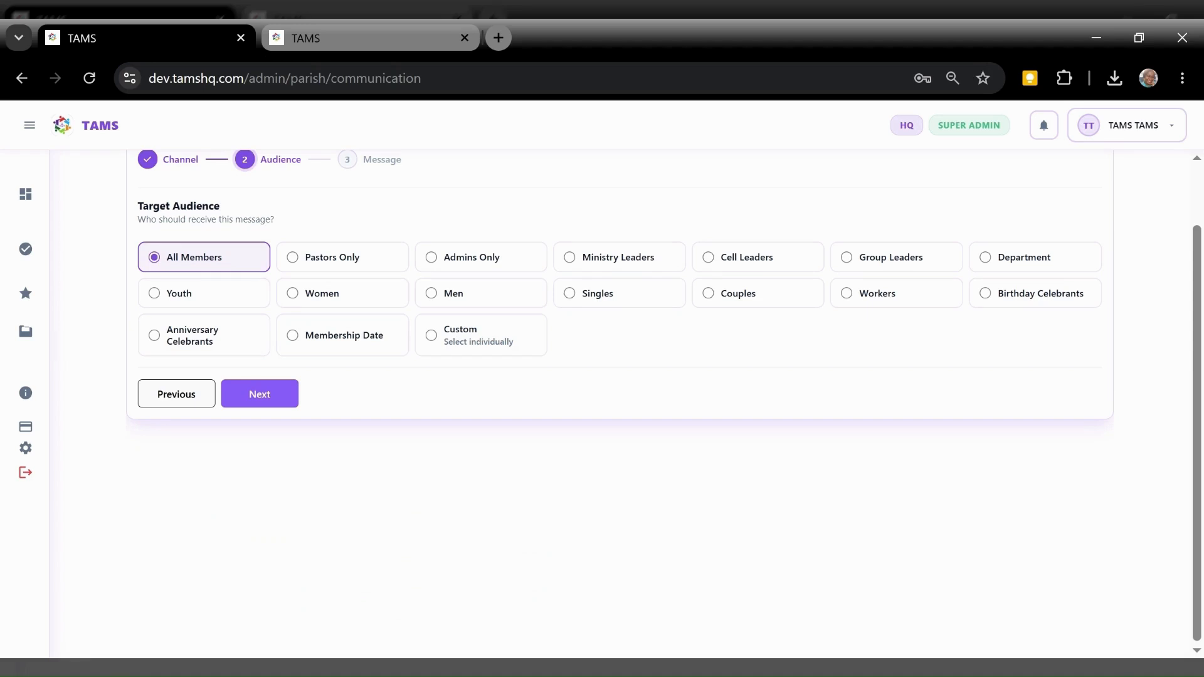
Target a Custom audience consisting of the two regular members in the second row of the list, and continue to the message content.
click(465, 335)
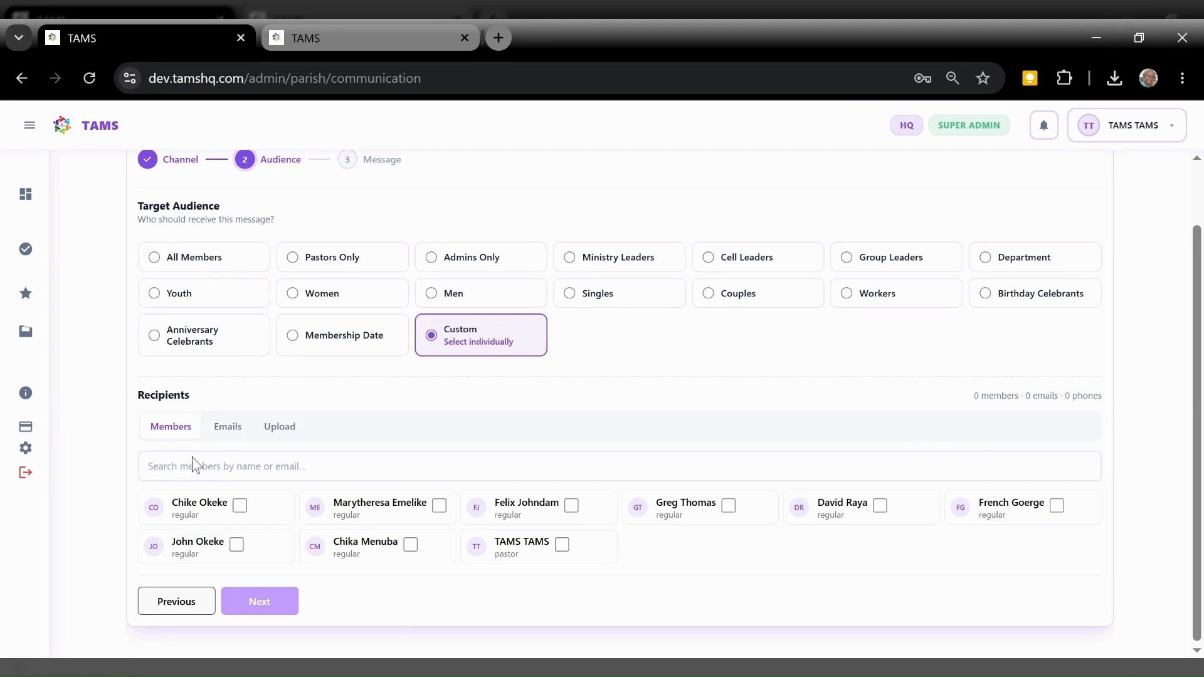
click(263, 552)
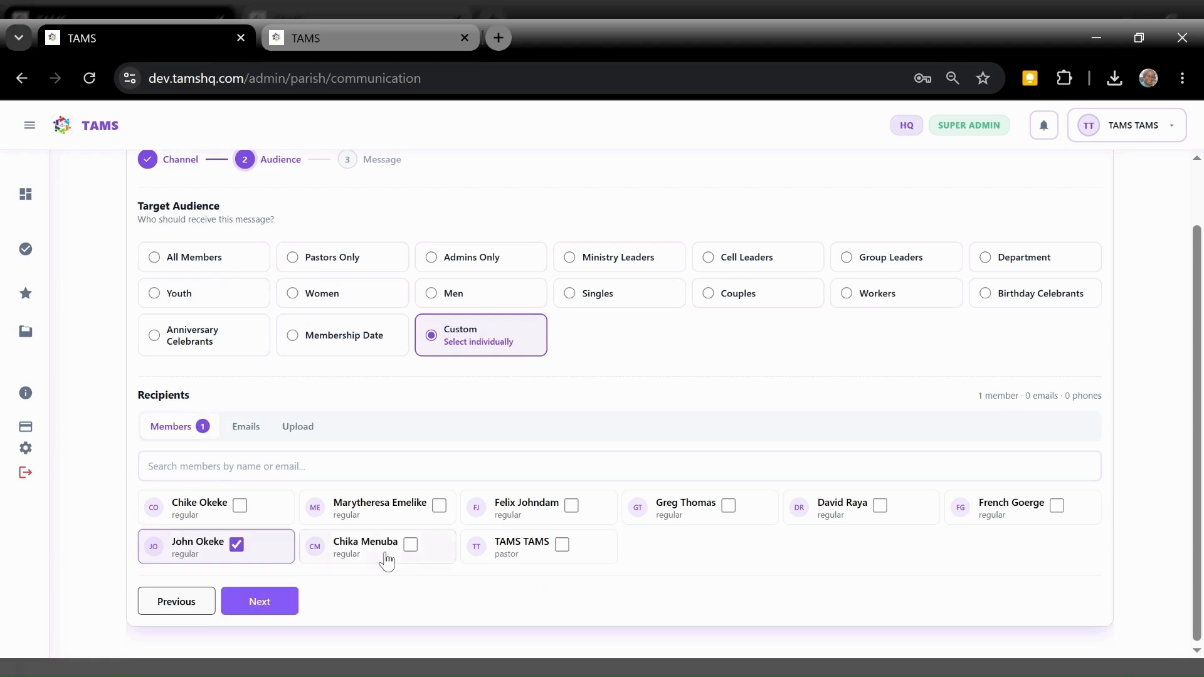
click(420, 555)
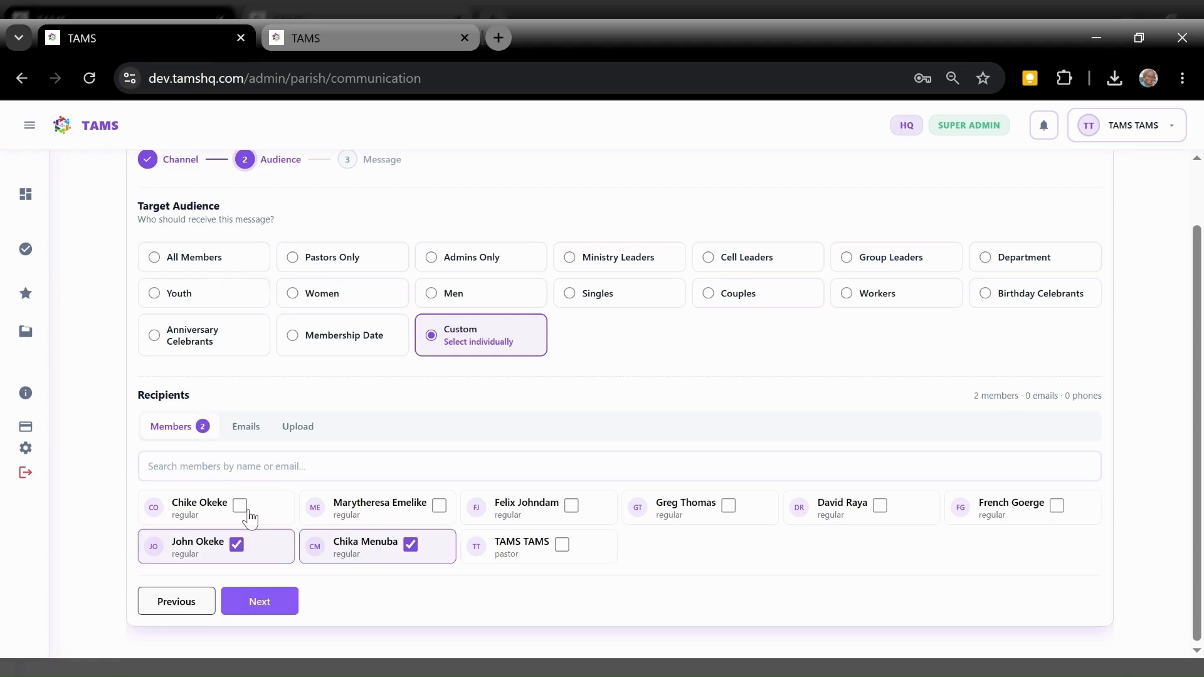
click(269, 602)
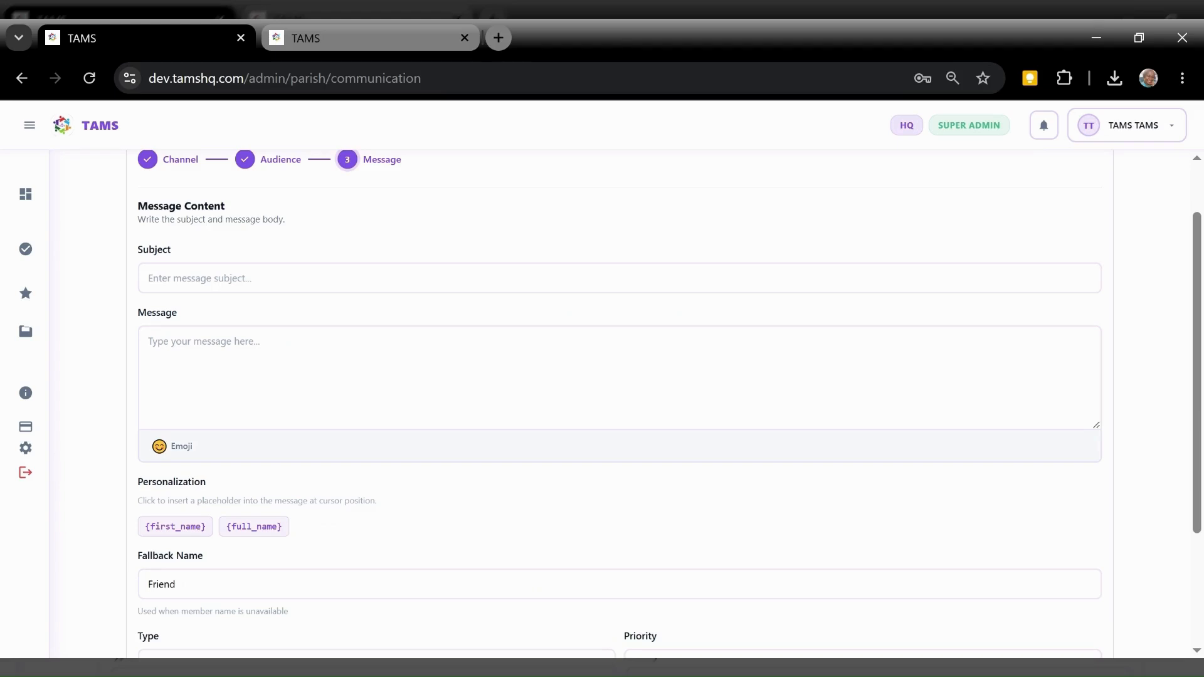
Set the message subject to "Happy New Month".
click(619, 278)
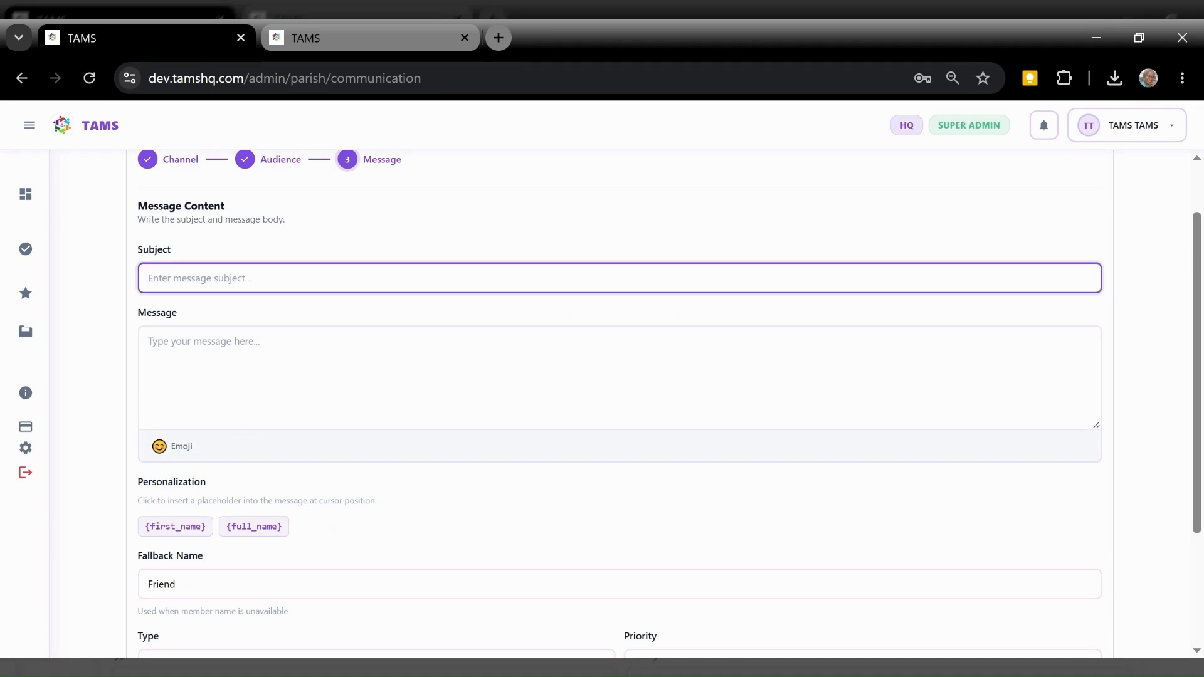
text(Happy New)
text(Month)
Write the body with "Welcome to the month of June." and a paragraph about a new month's opportunities, starting a new line at "May June bring clarity".
click(149, 341)
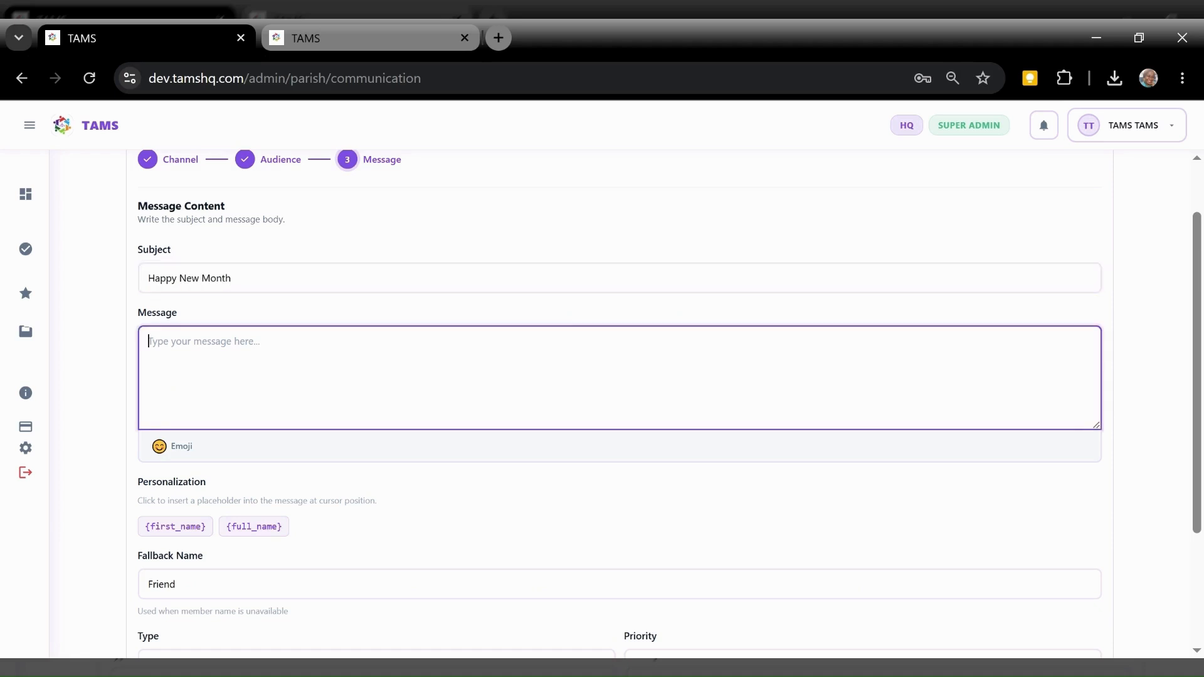
text(Welcome to the month of June.  A new month is a reminder that you have been given another opportunity to grow, to reset, and to move with renewed focus. May June bring clarity where there has been confusion, strength where there has been weakness, and progress in every area that matters to you.)
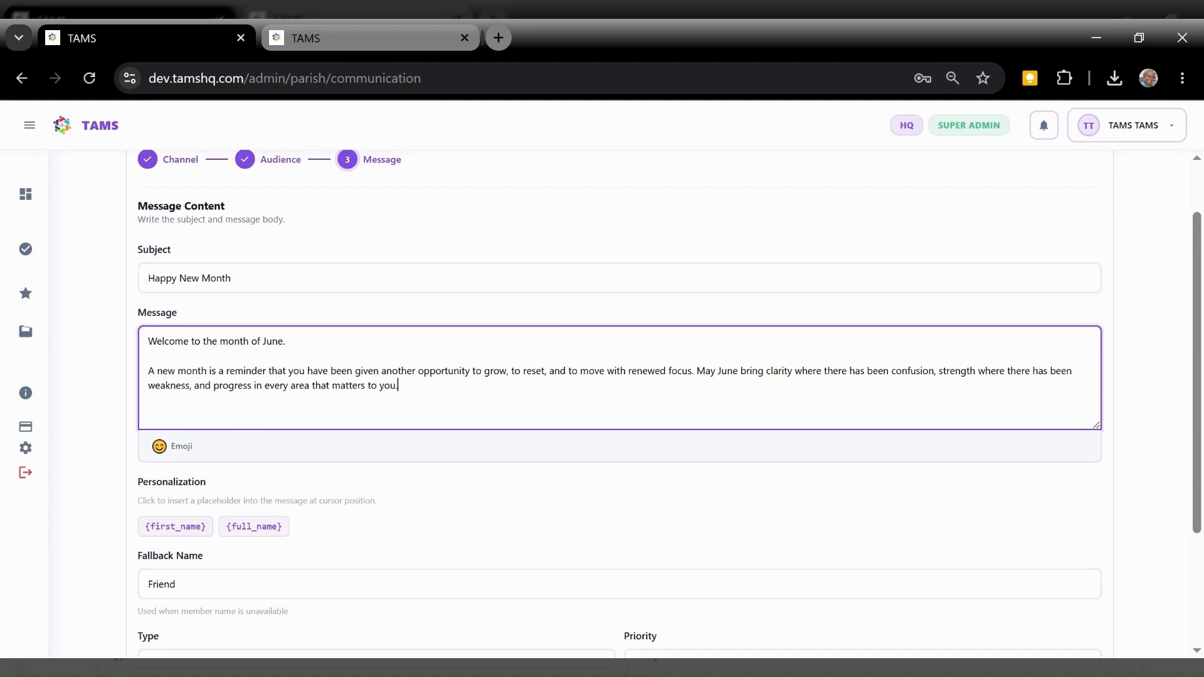
click(697, 371)
key(Return)
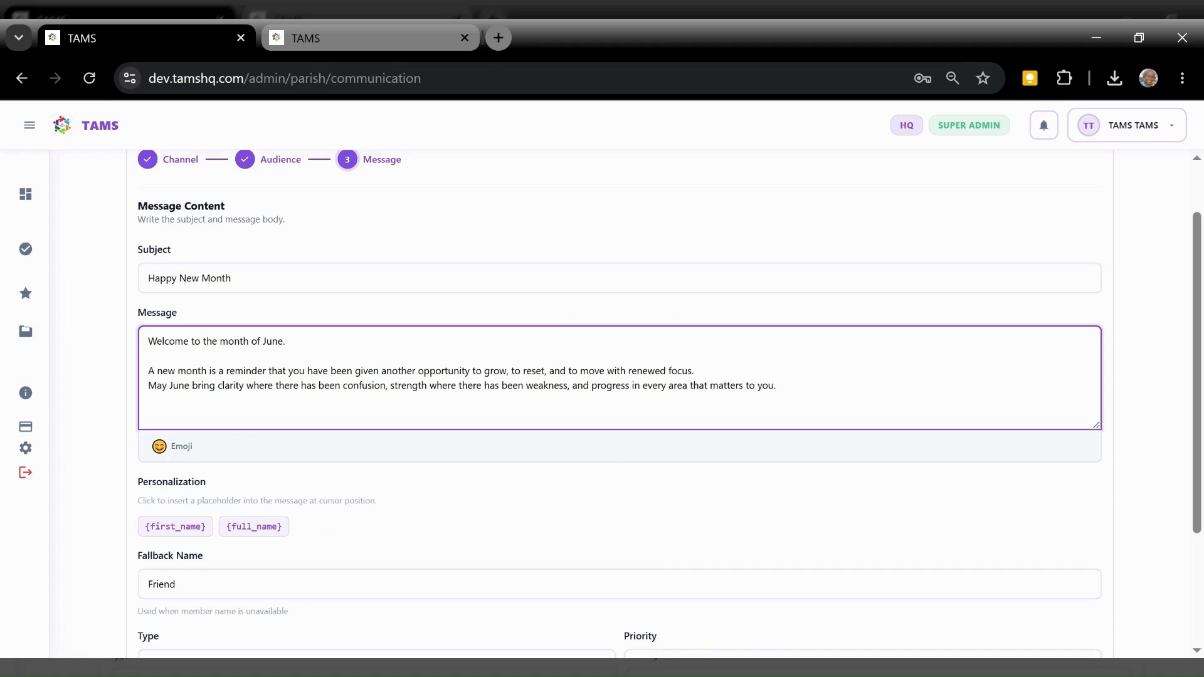
Add the greeting "Dear {first_name}," above the message body with the personalization placeholder, followed by a blank line.
key(Return)
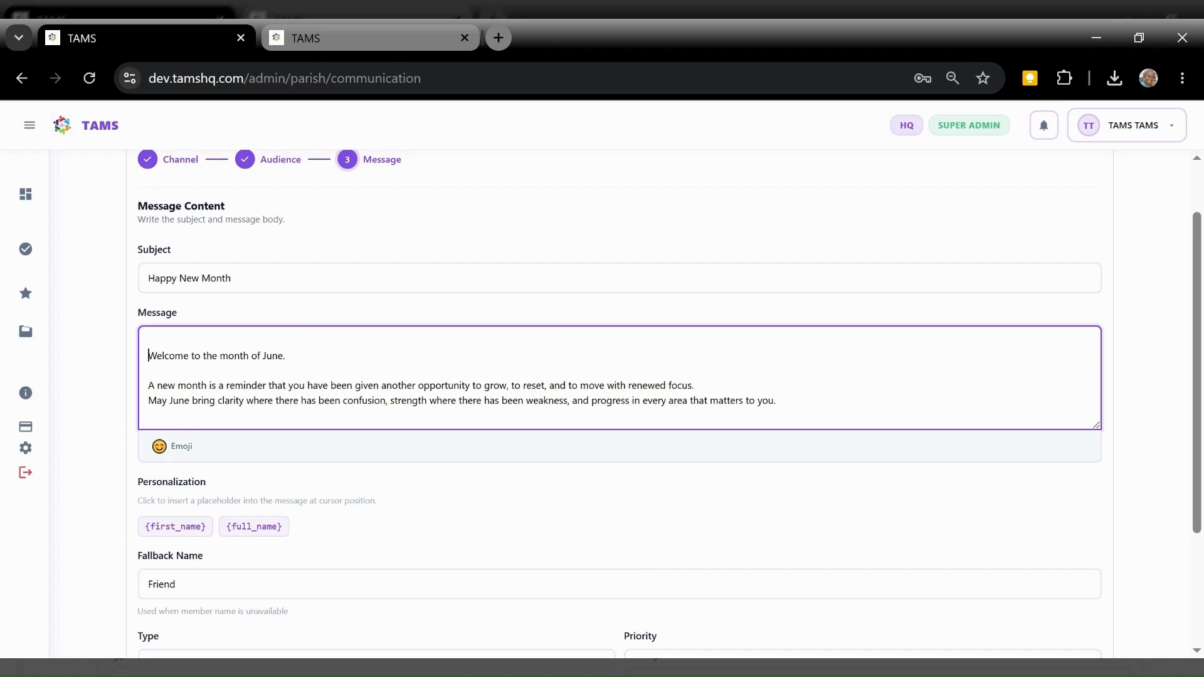
key(Return)
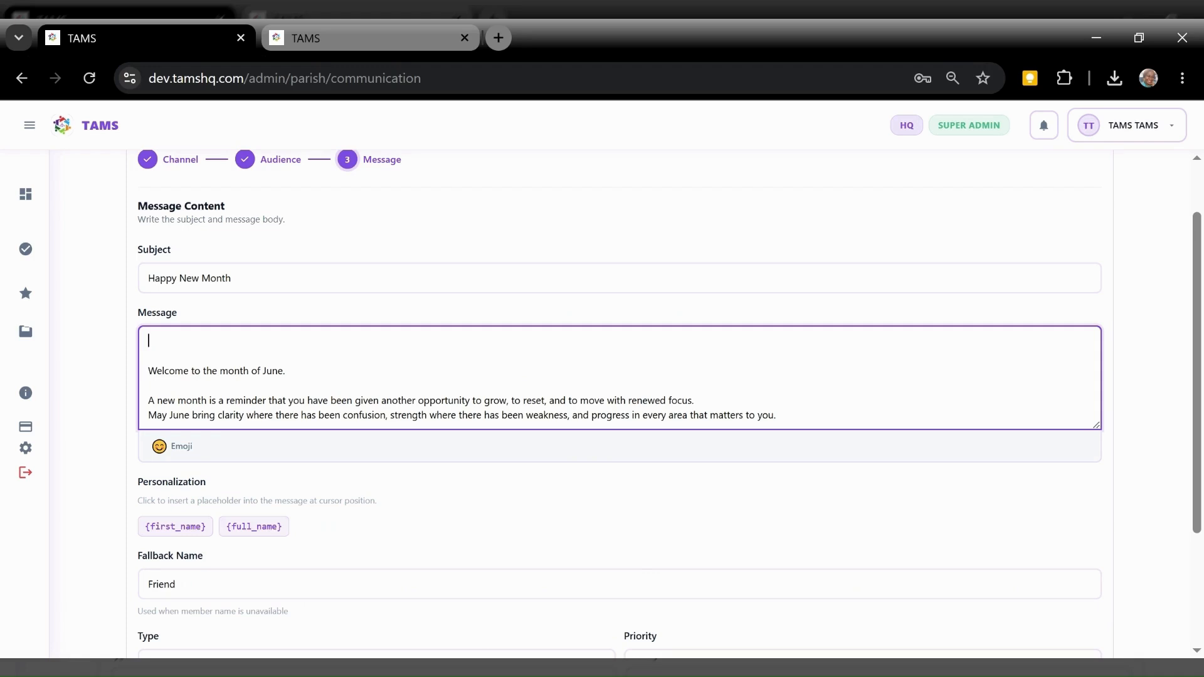
text(Dear)
click(181, 526)
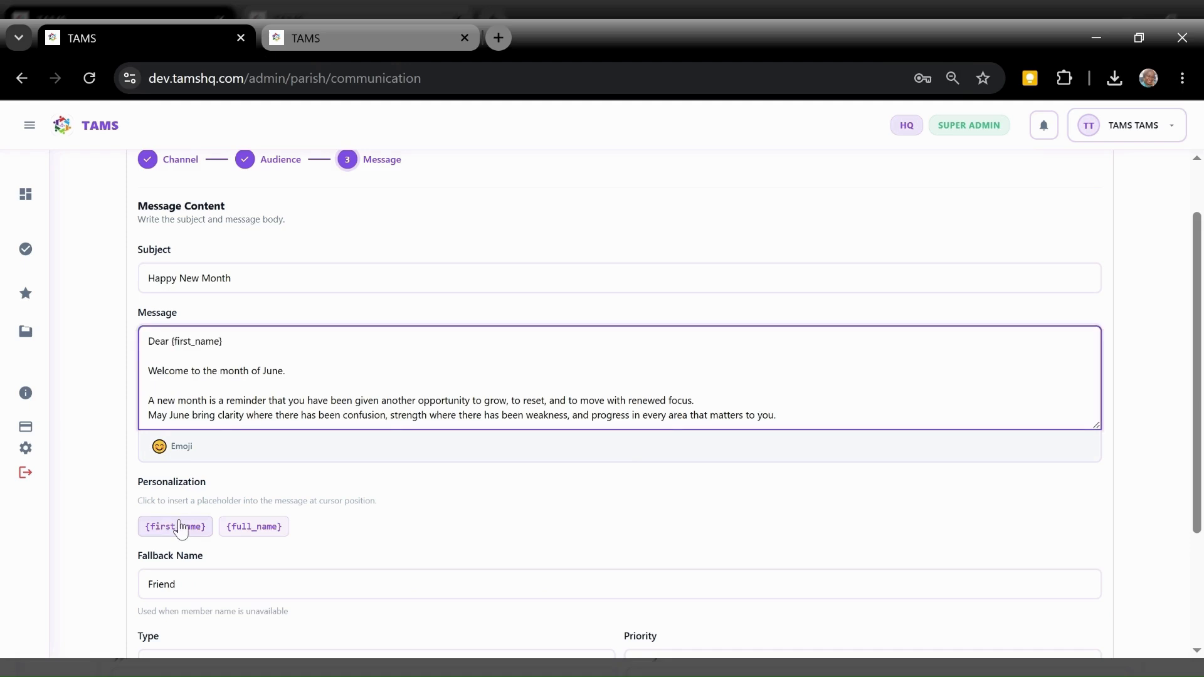
text(,)
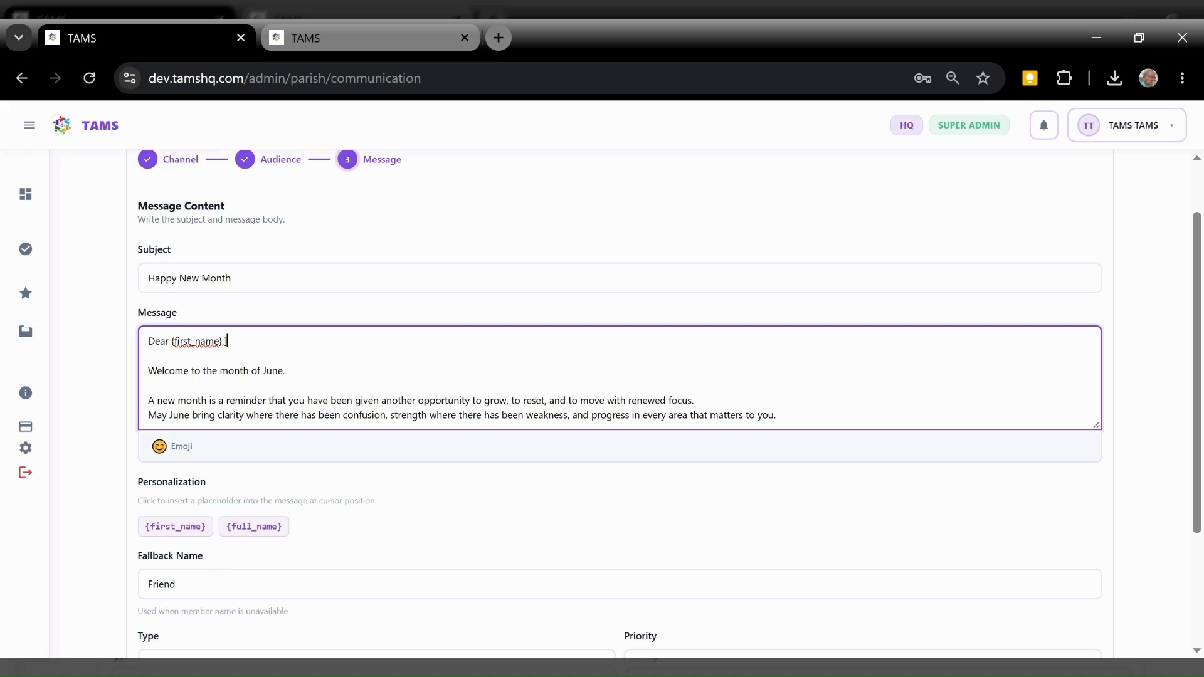
Replace the {first_name} placeholder in the greeting with the {full_name} personalization placeholder, followed by a comma.
key(BackSpace)
key(BackSpace)
key(BackSpace)
key(BackSpace)
key(BackSpace)
key(BackSpace)
key(BackSpace)
key(BackSpace)
key(BackSpace)
key(BackSpace)
key(BackSpace)
key(BackSpace)
key(BackSpace)
click(277, 530)
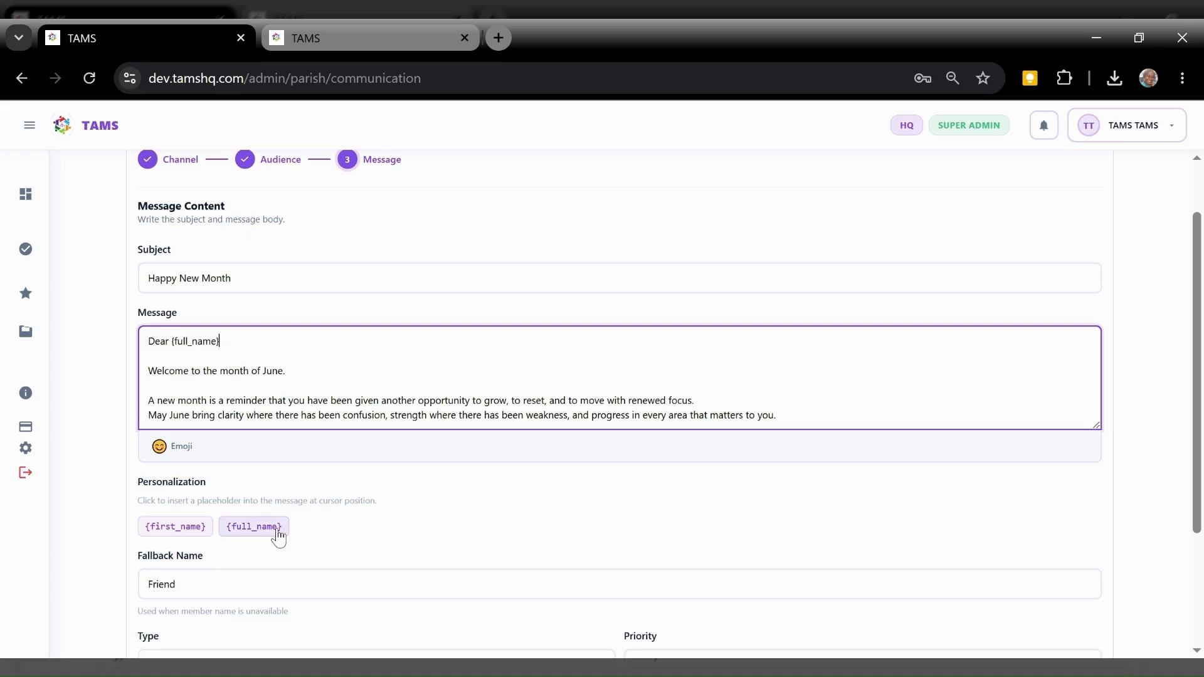
text(,)
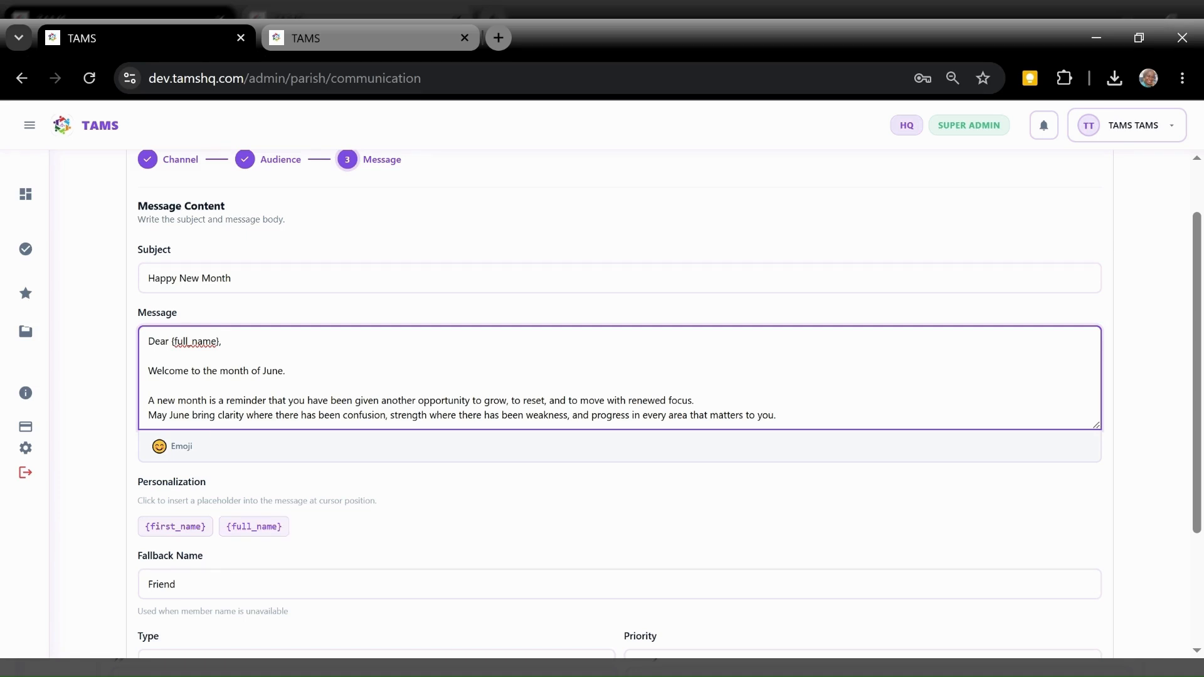
Review the fallback name and the available message type and priority options without changing them.
click(264, 585)
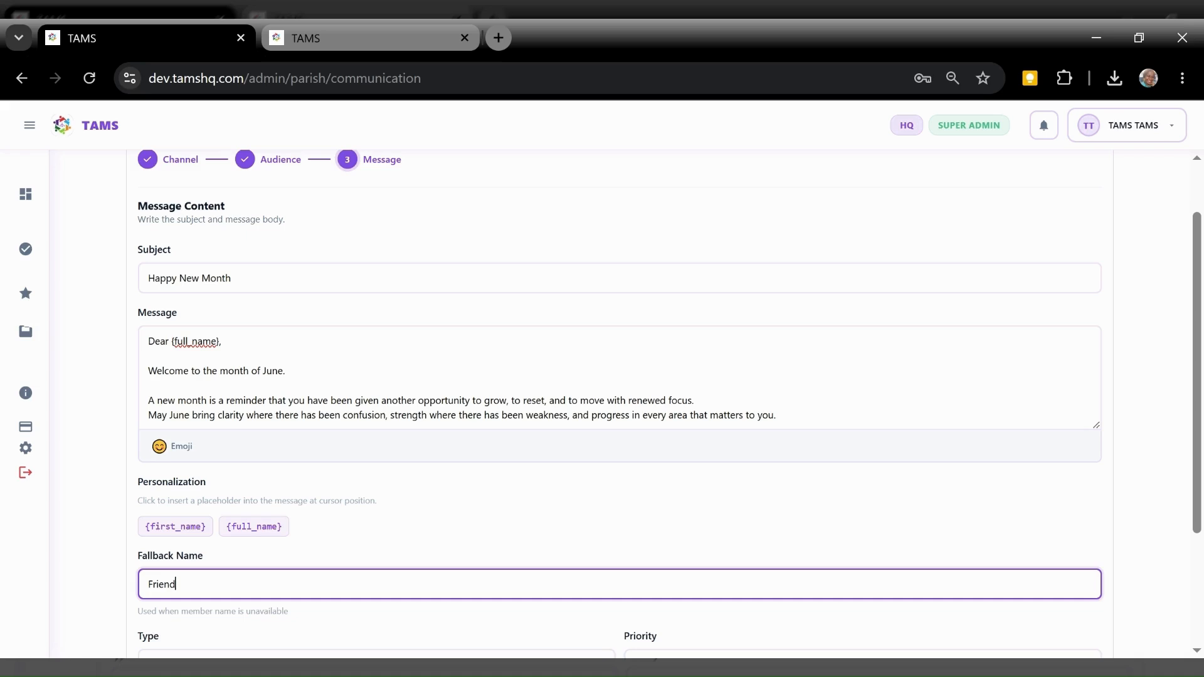
scroll(669, 404, down, 1)
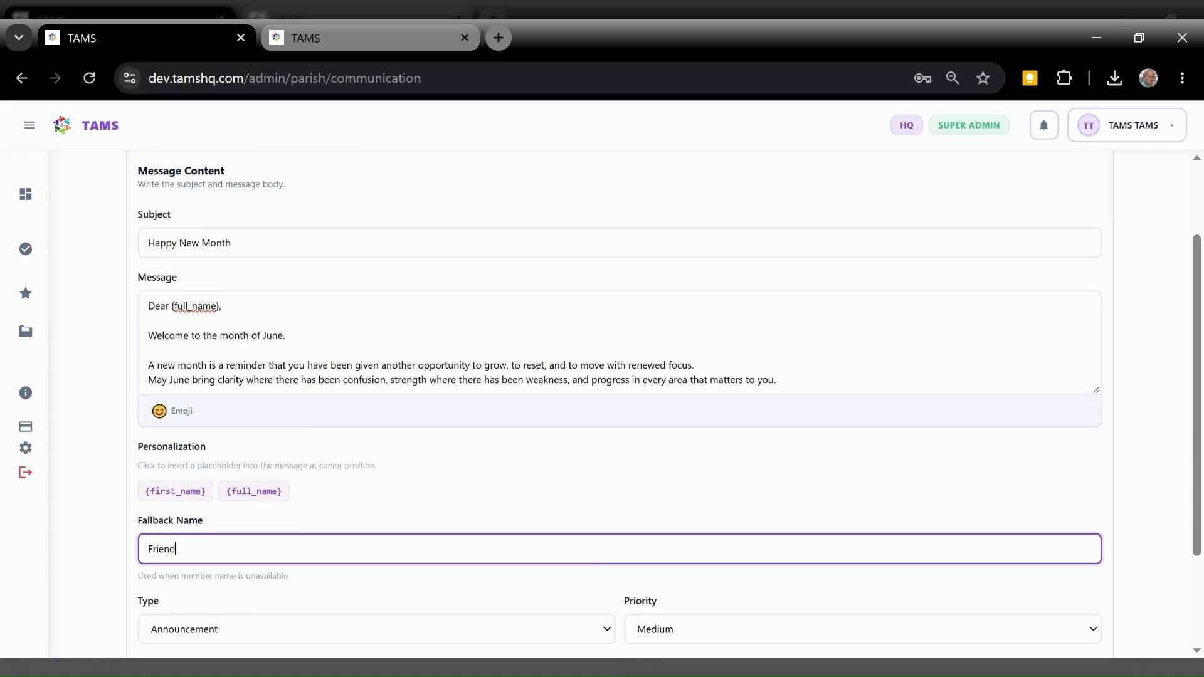
scroll(620, 402, down, 2)
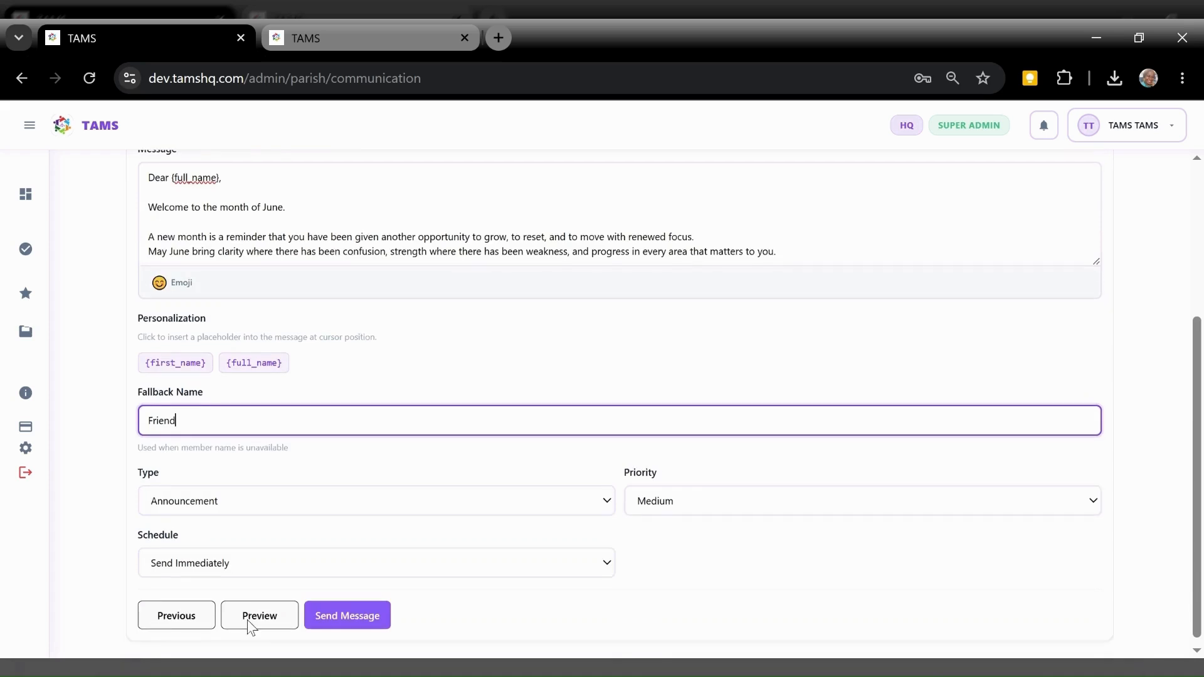
click(266, 498)
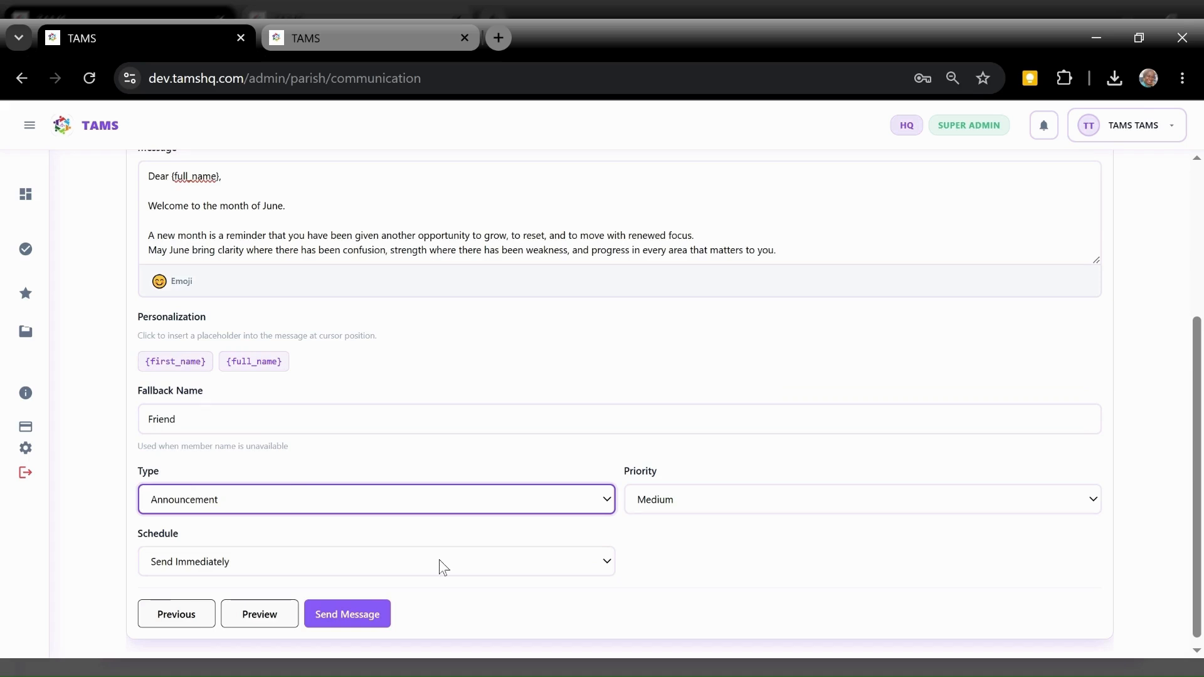
click(485, 523)
click(698, 510)
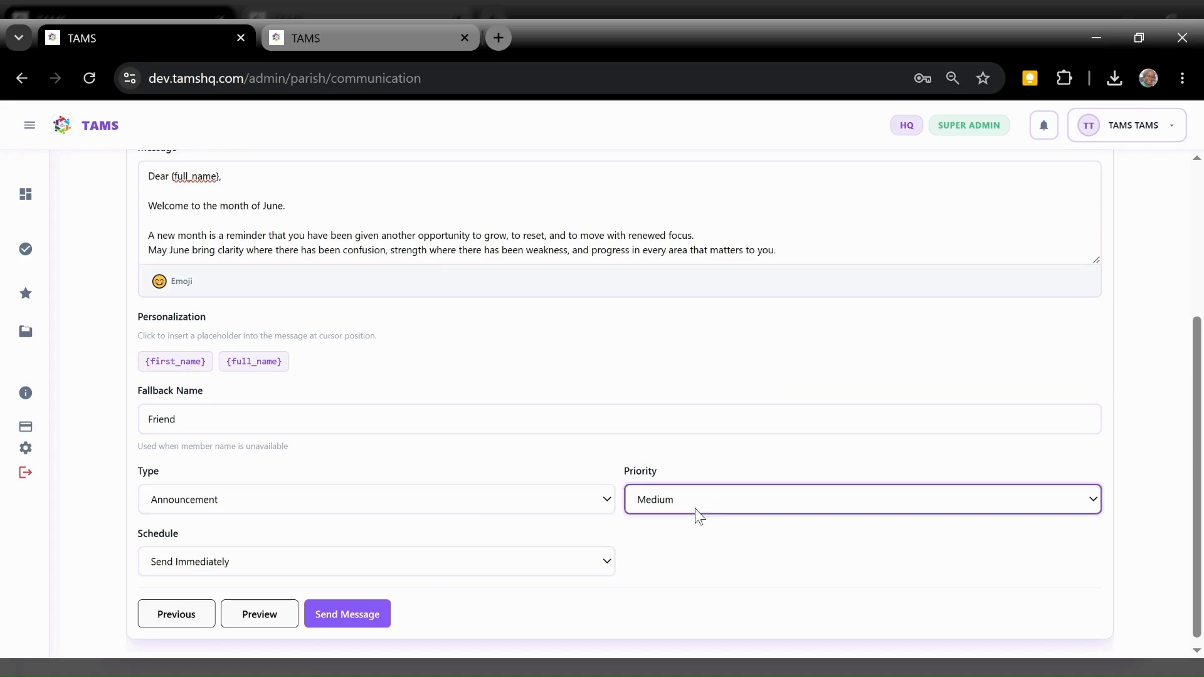
click(654, 615)
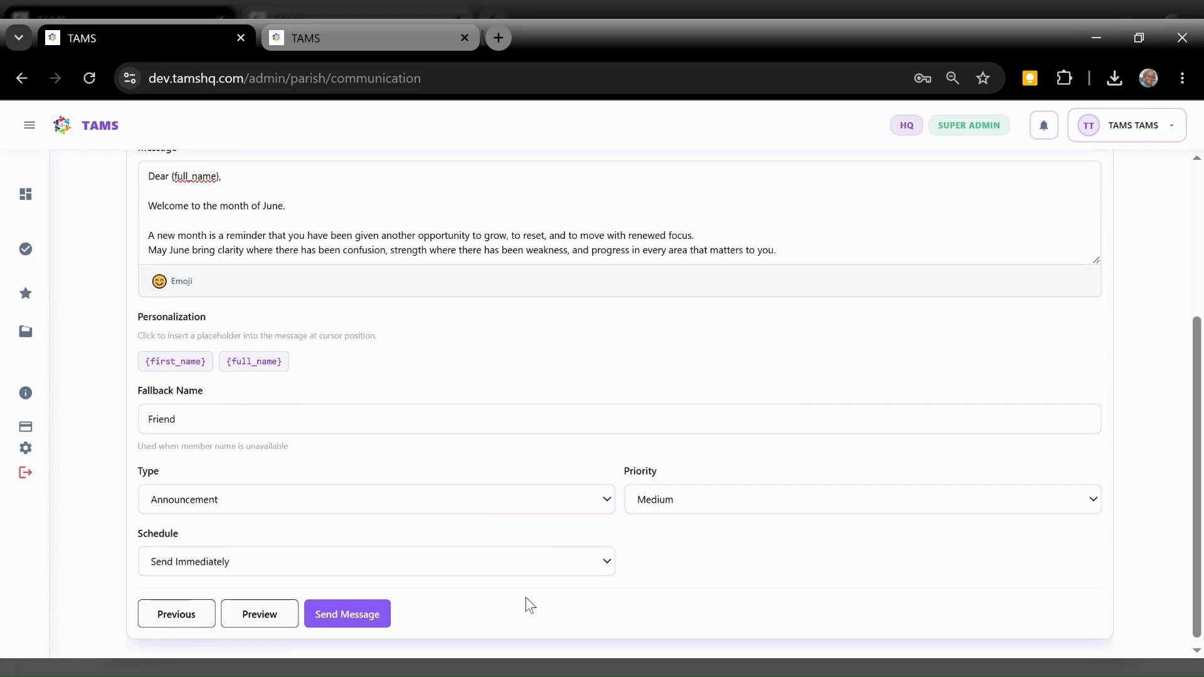
click(401, 573)
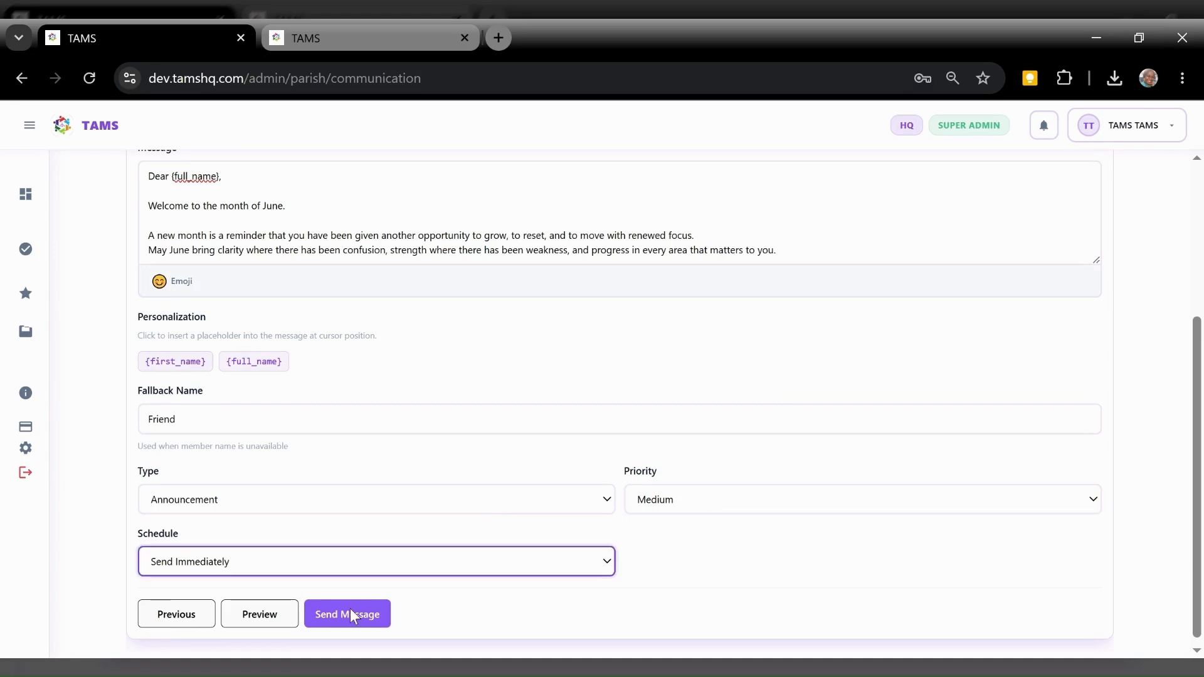
key(Down)
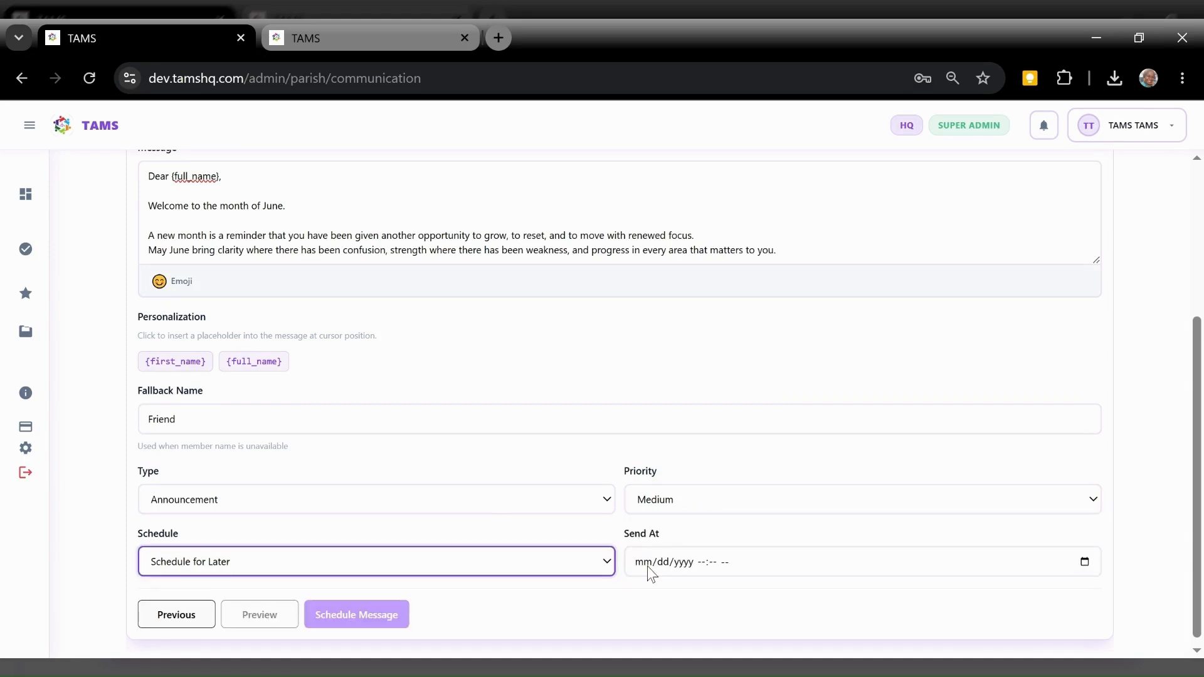
click(663, 563)
click(703, 563)
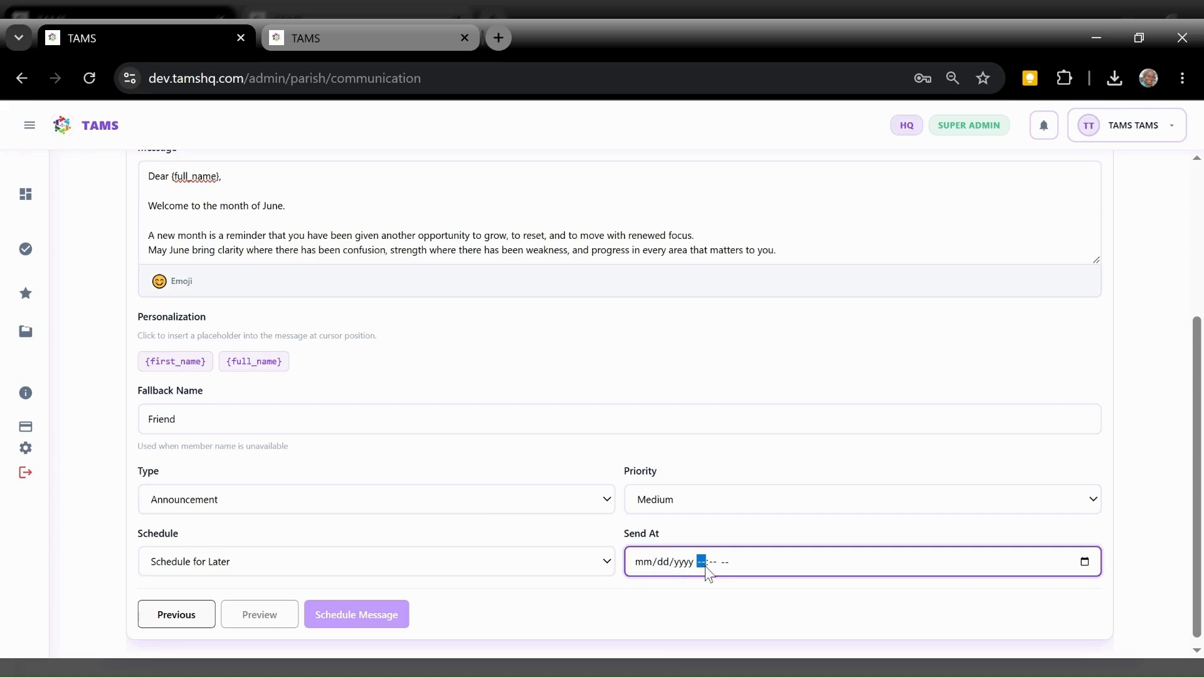
click(250, 562)
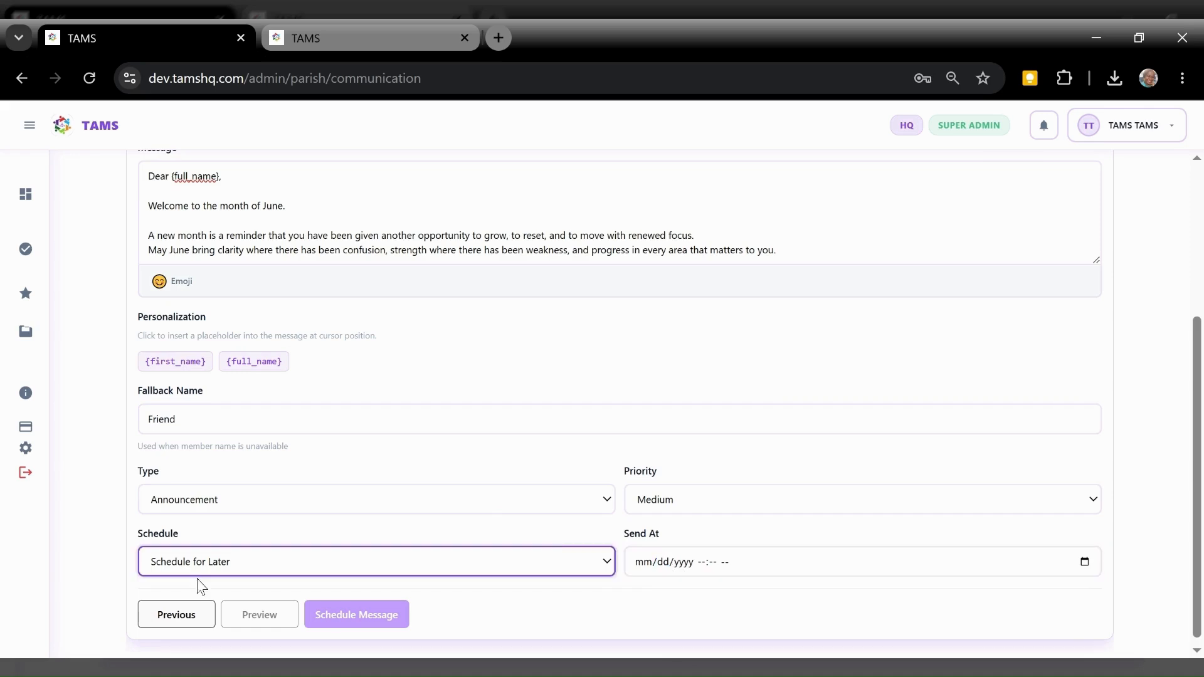
click(197, 581)
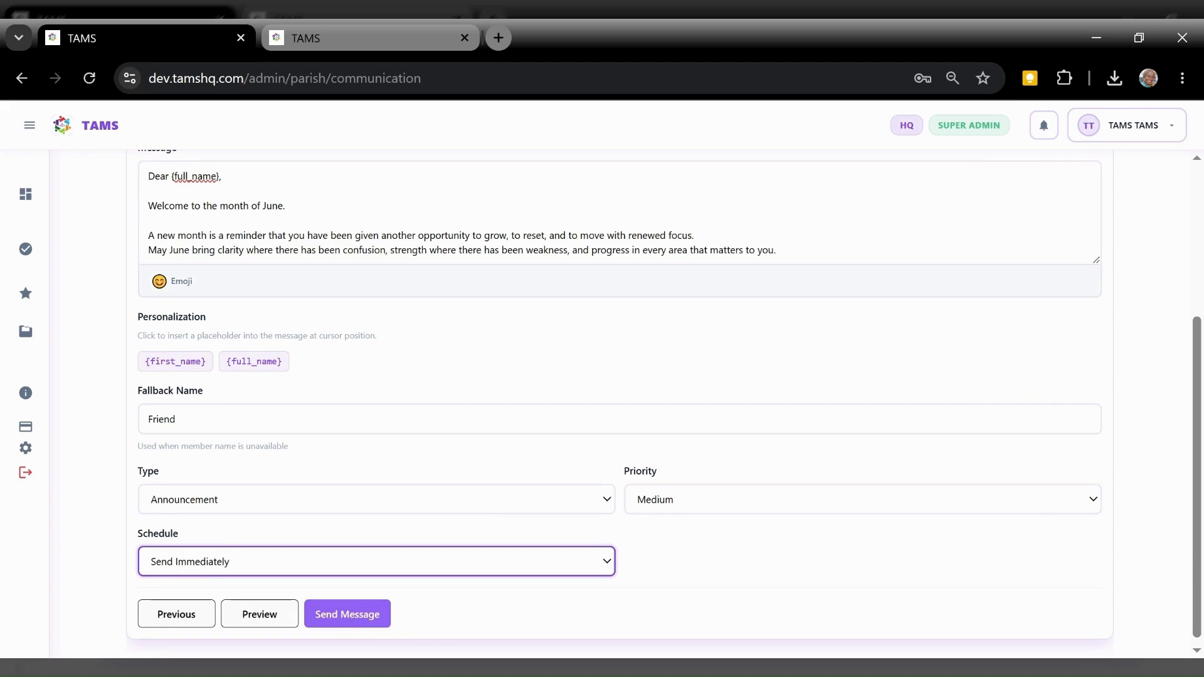
Check the message preview, close it, and remove the blank line above the "A new month is a reminder" paragraph.
click(284, 621)
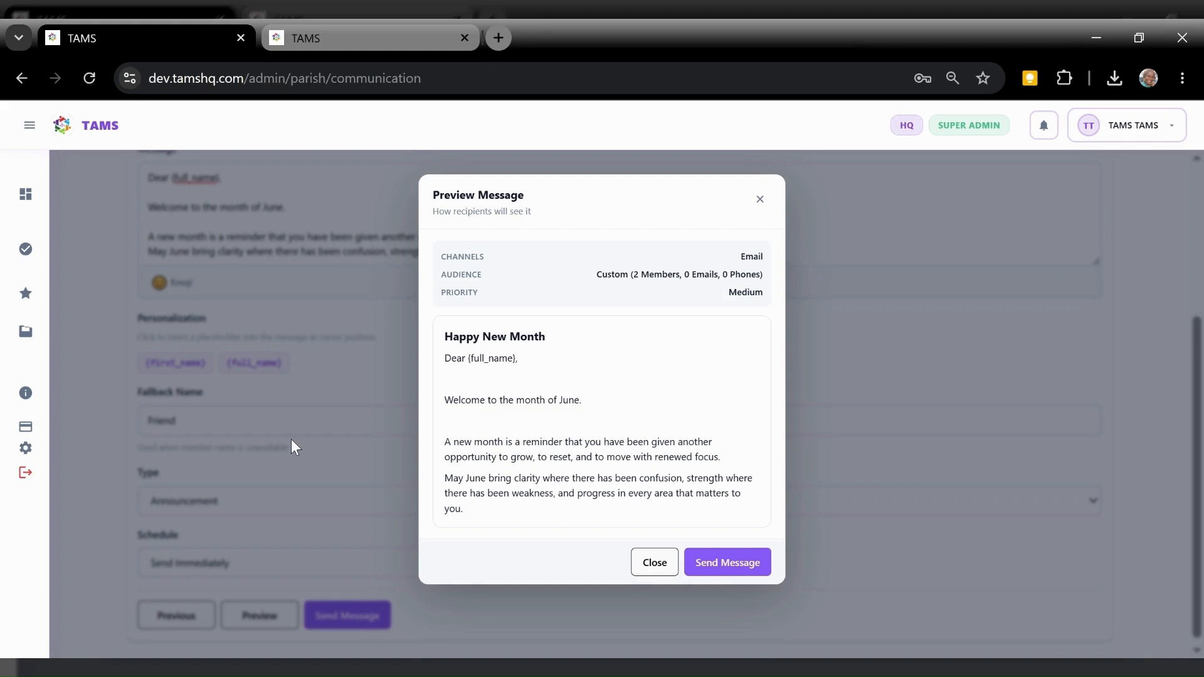
click(653, 564)
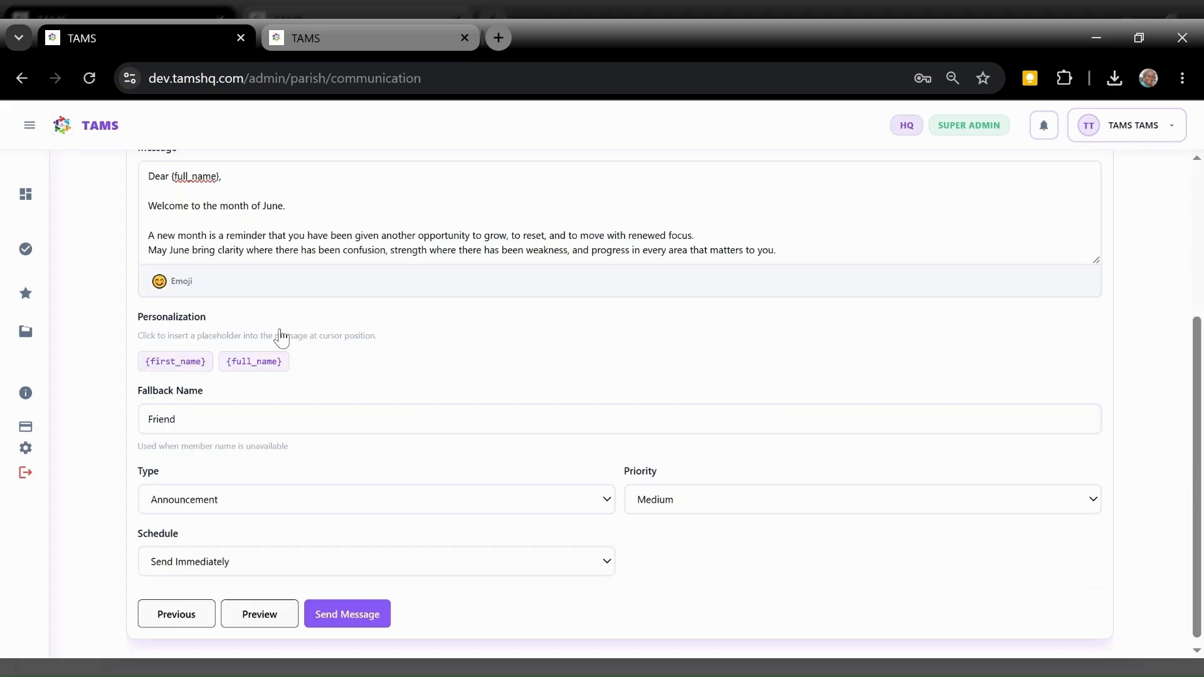
click(151, 222)
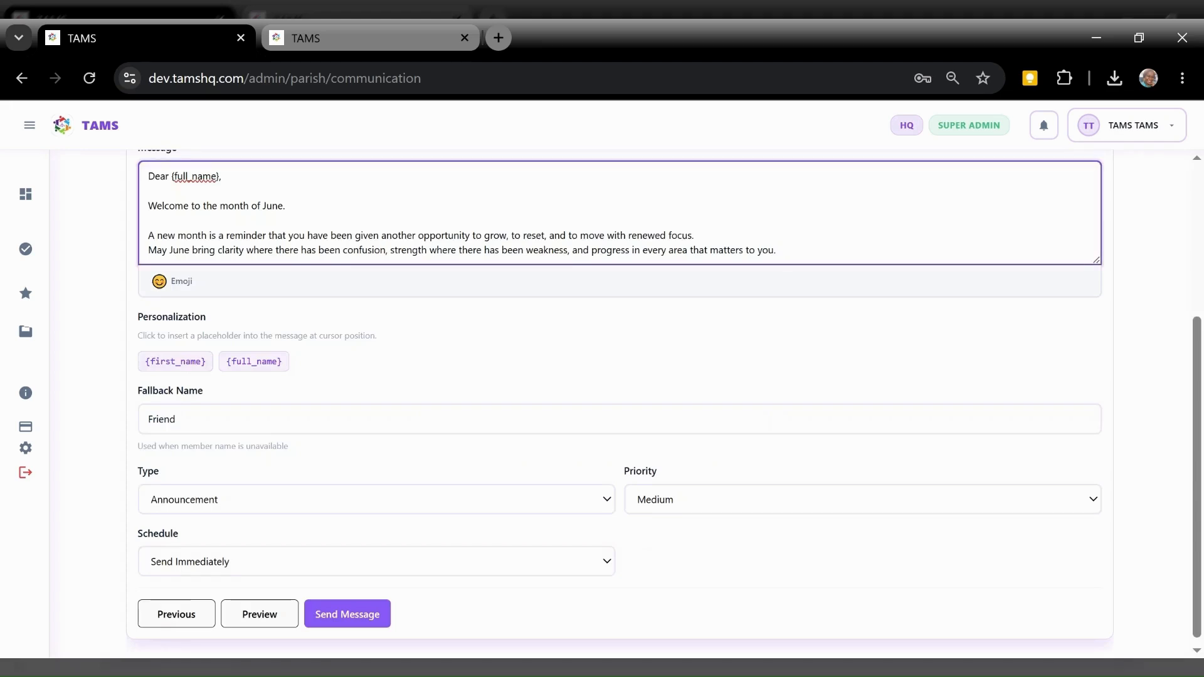
key(BackSpace)
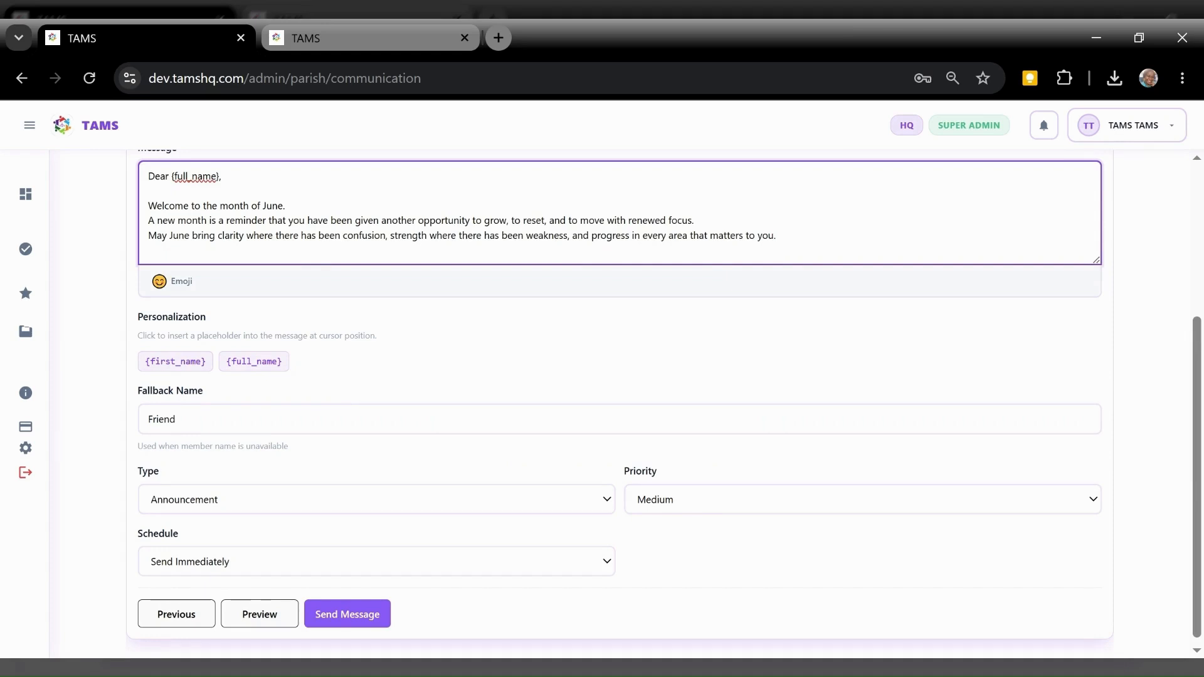
Add the 100, red heart and glowing star emojis on their own line directly below the last sentence of the message.
click(150, 249)
key(Return)
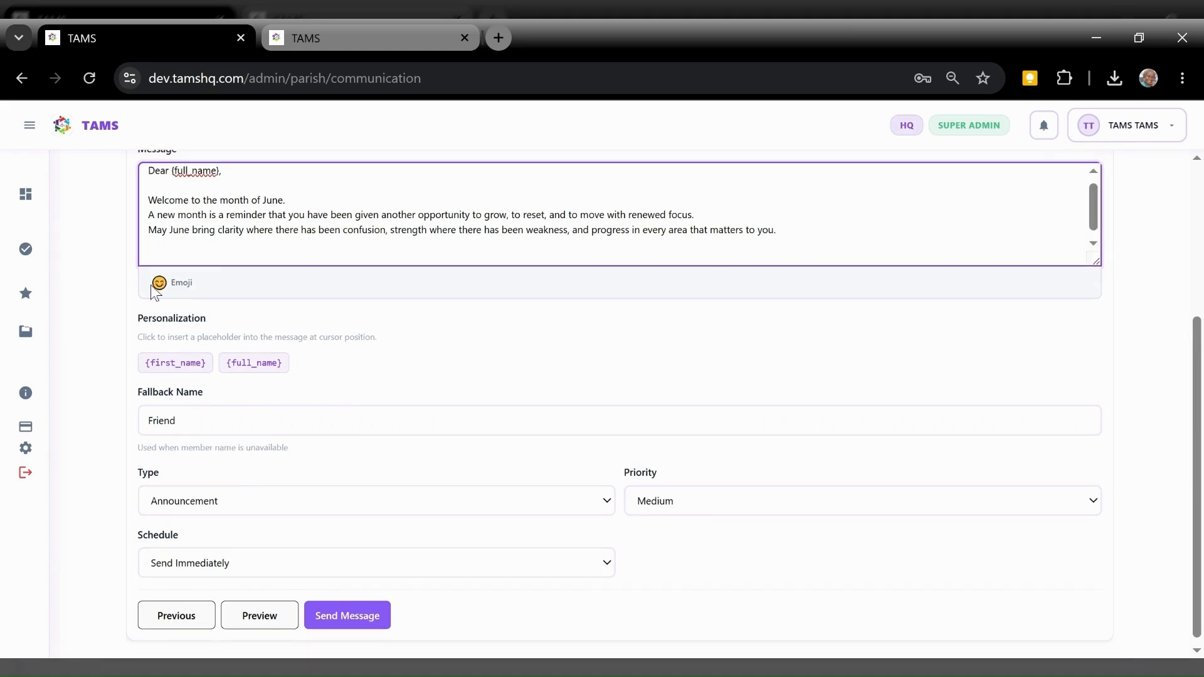
click(152, 285)
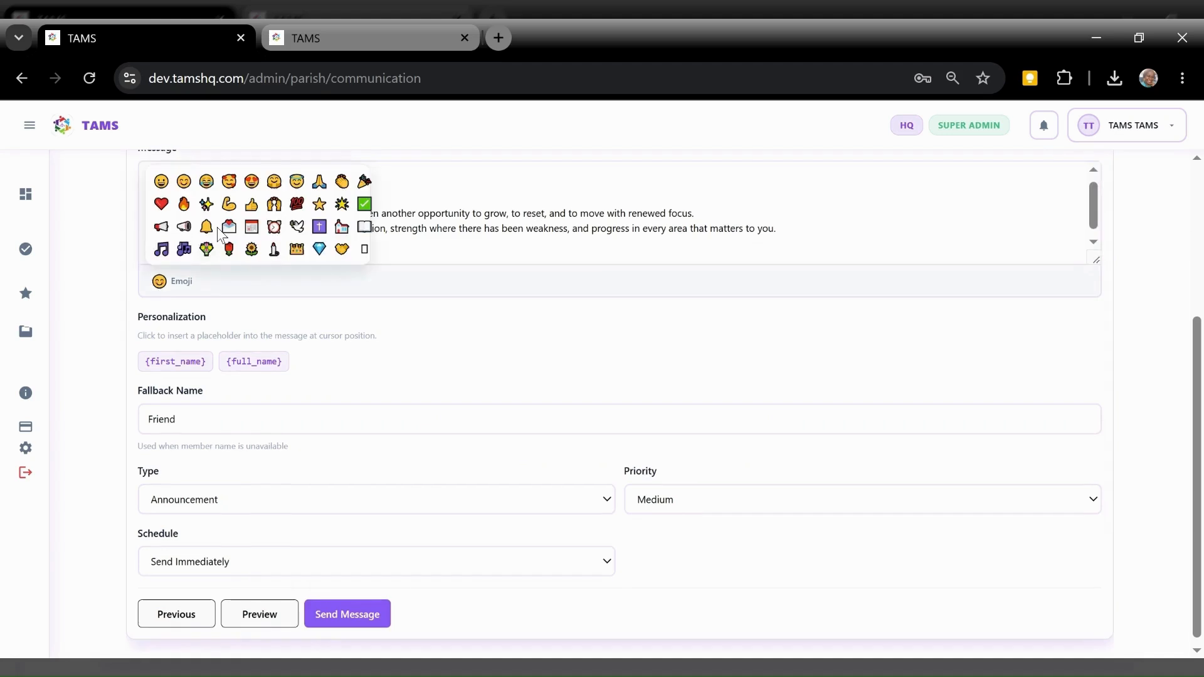
click(295, 210)
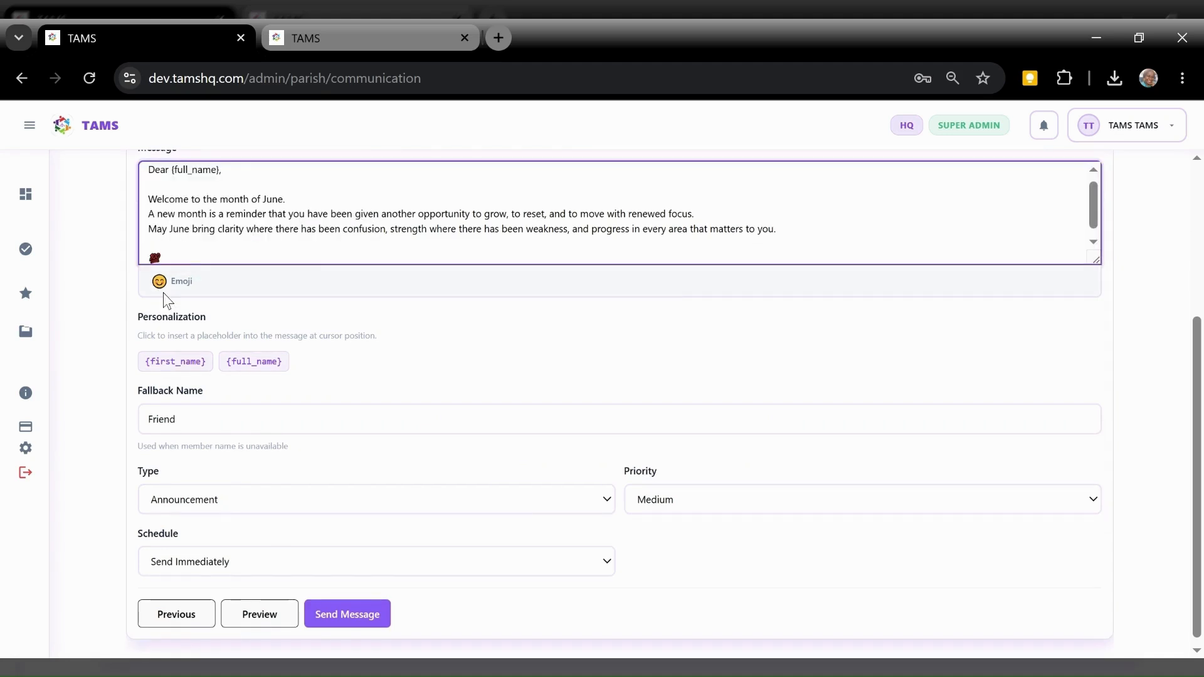
click(159, 281)
click(162, 204)
click(164, 281)
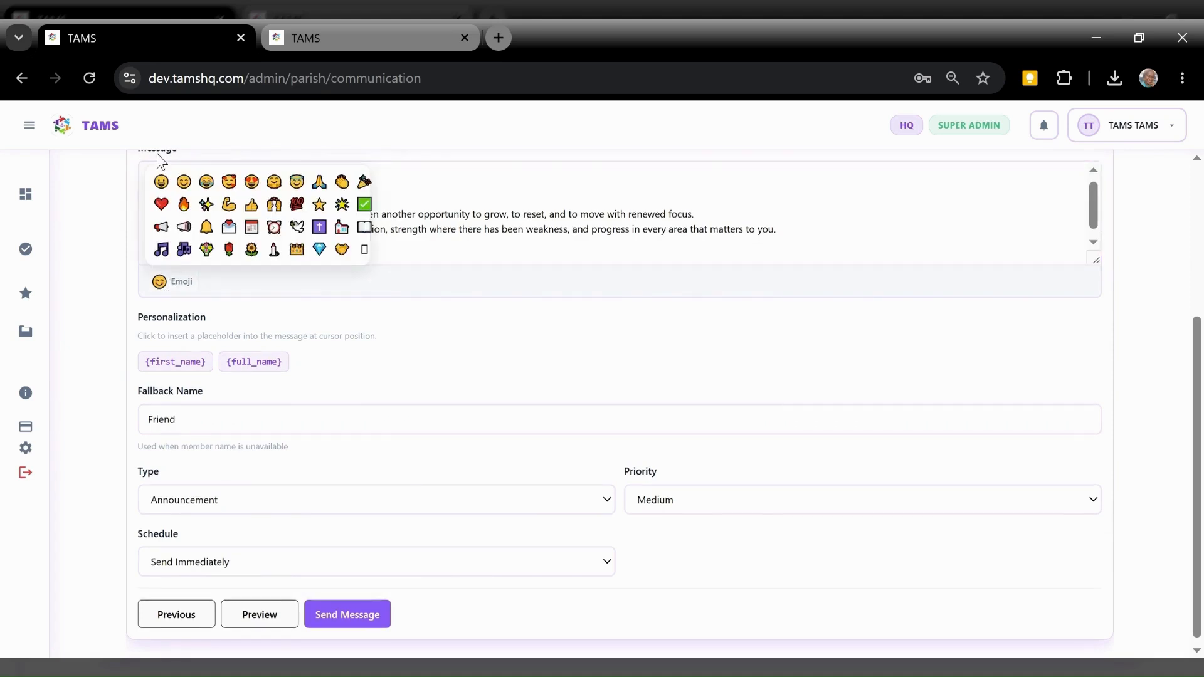
click(342, 205)
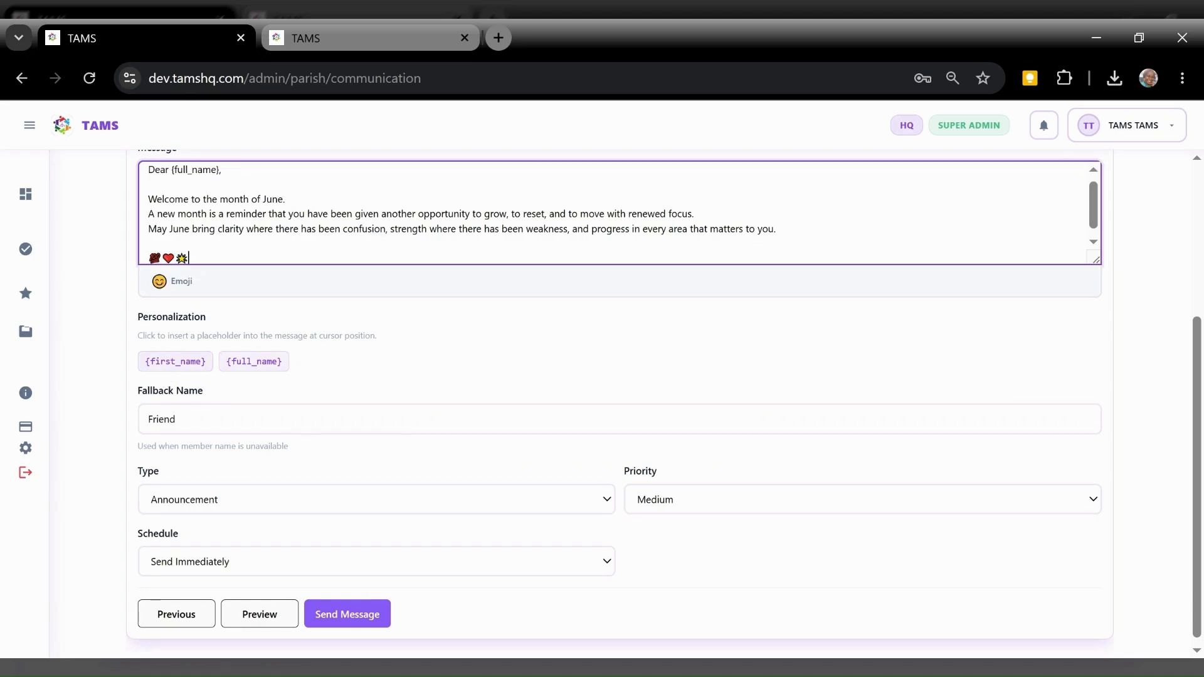
click(149, 258)
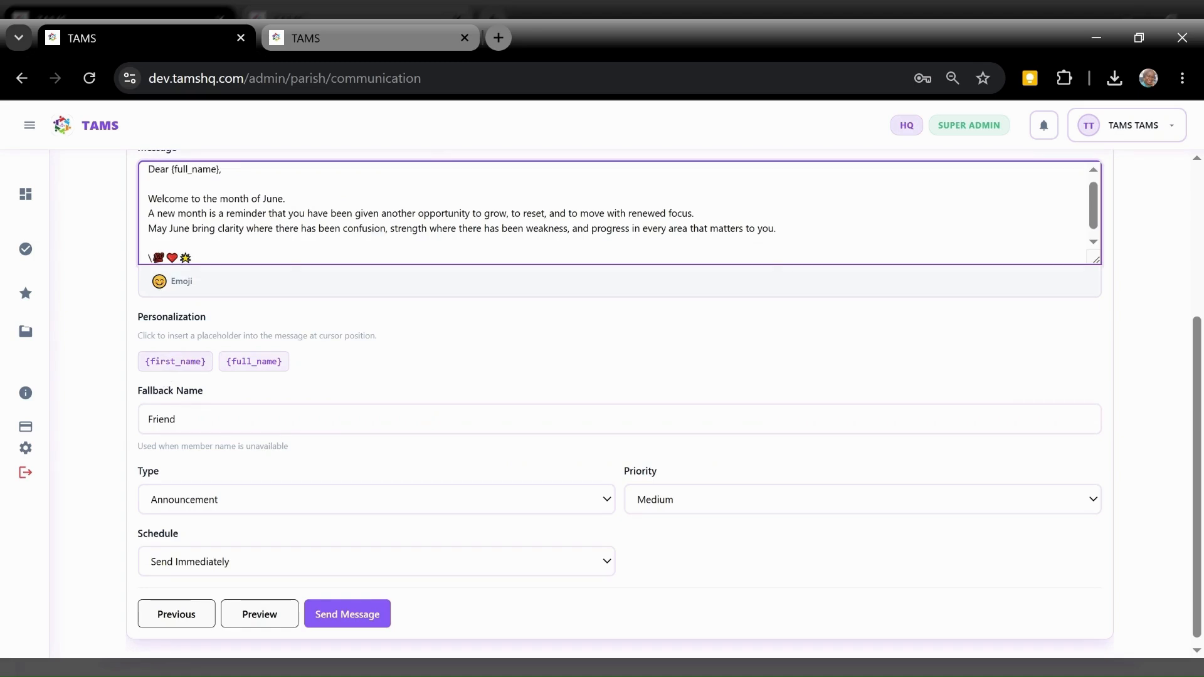
key(BackSpace)
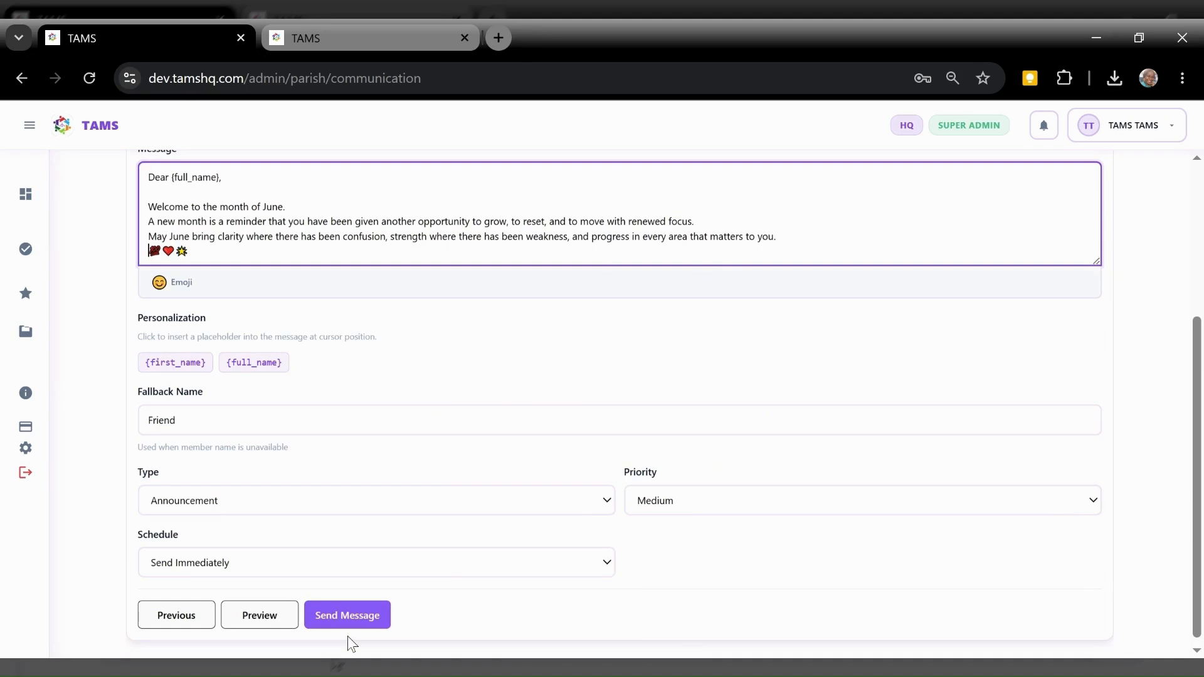
Send the revised message from its preview and refresh the broadcast list from the top of the Communication page.
click(276, 618)
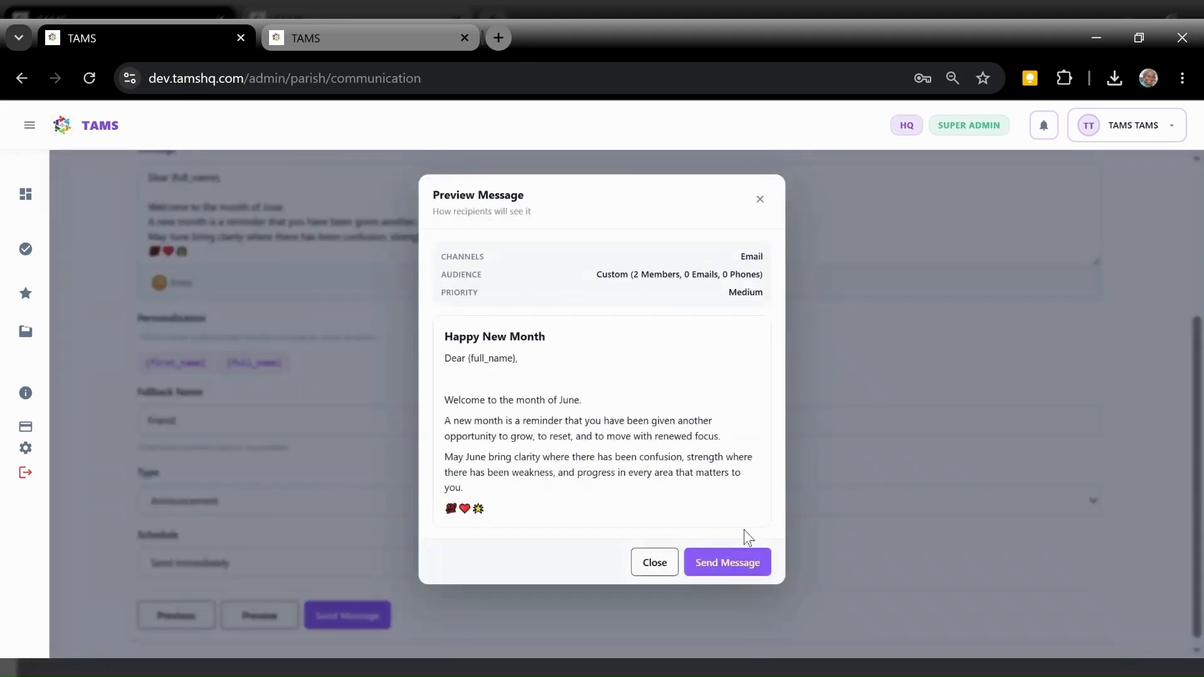
click(738, 565)
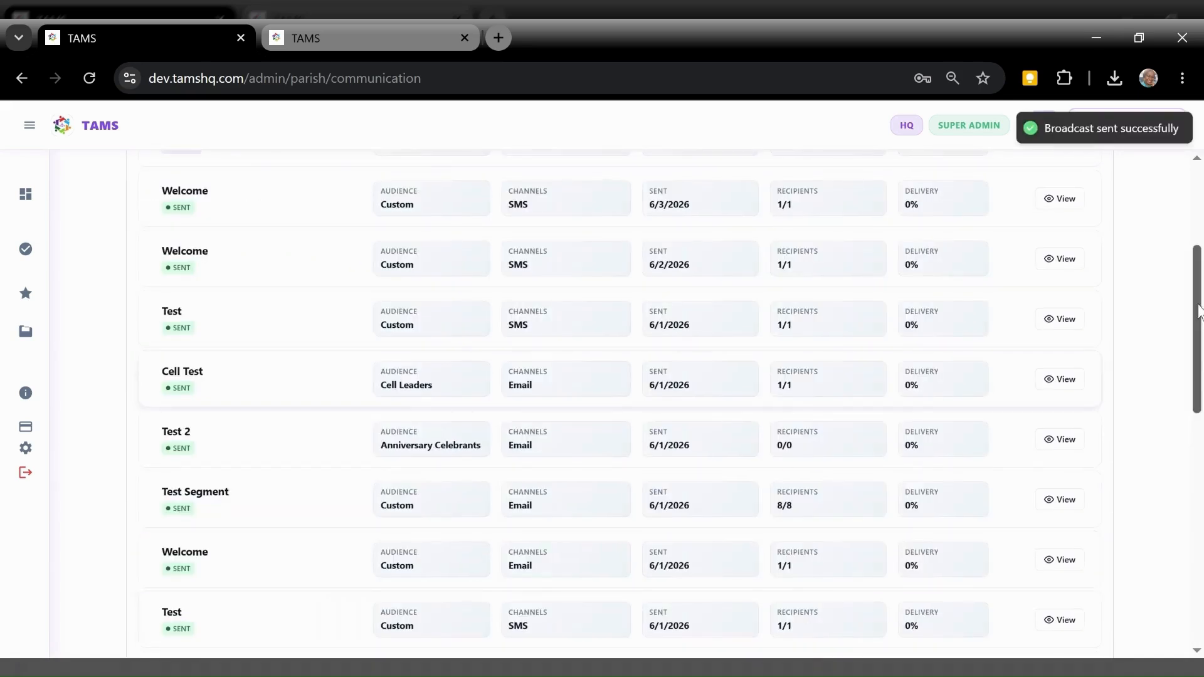
drag(1198, 310, 1198, 205)
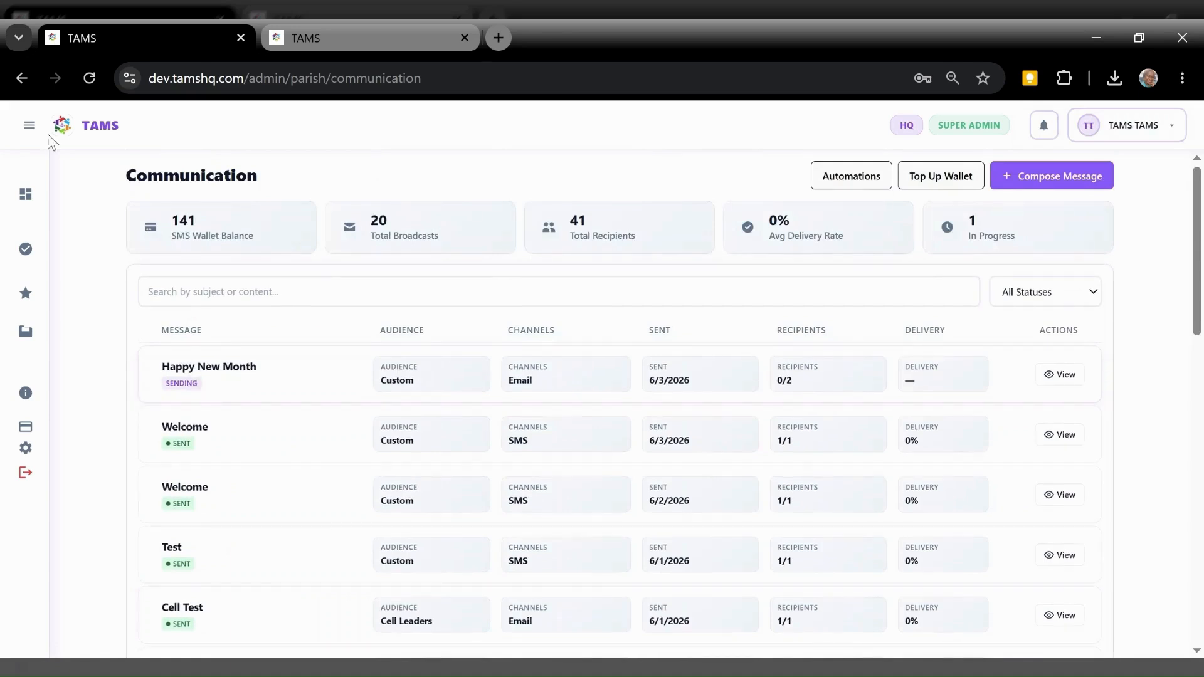
click(89, 78)
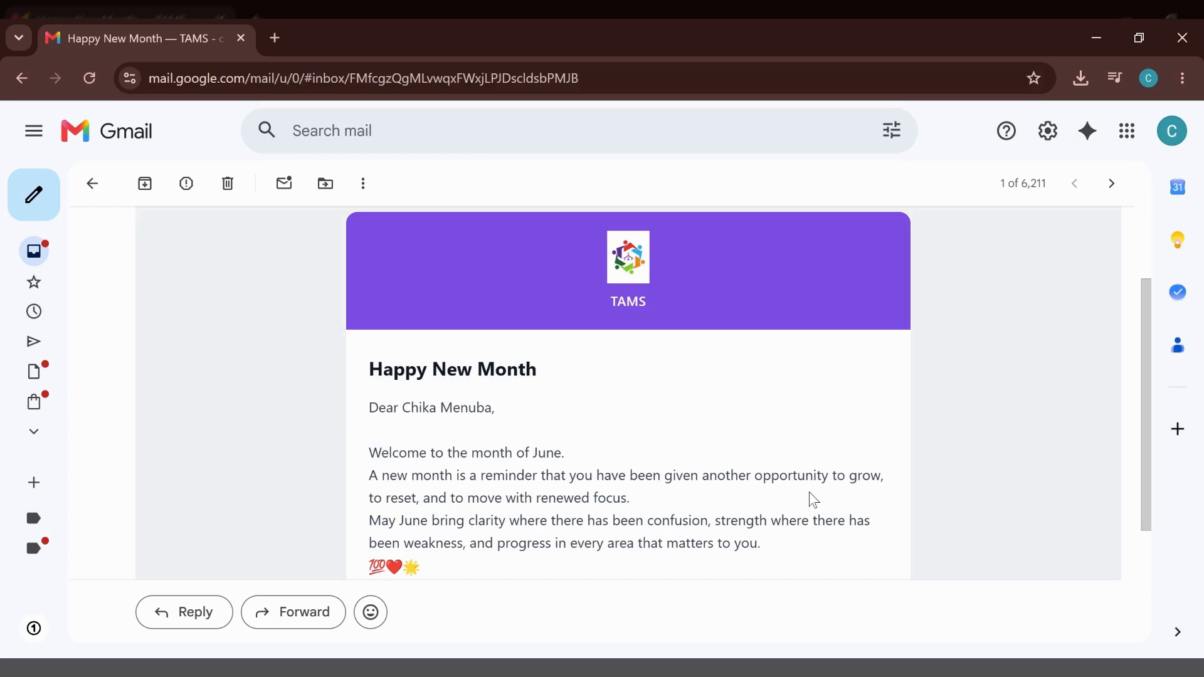
In Gmail, examine the received "Happy New Month" email, including its sender, personalized greeting, body, emojis and footer.
drag(1150, 393, 1144, 450)
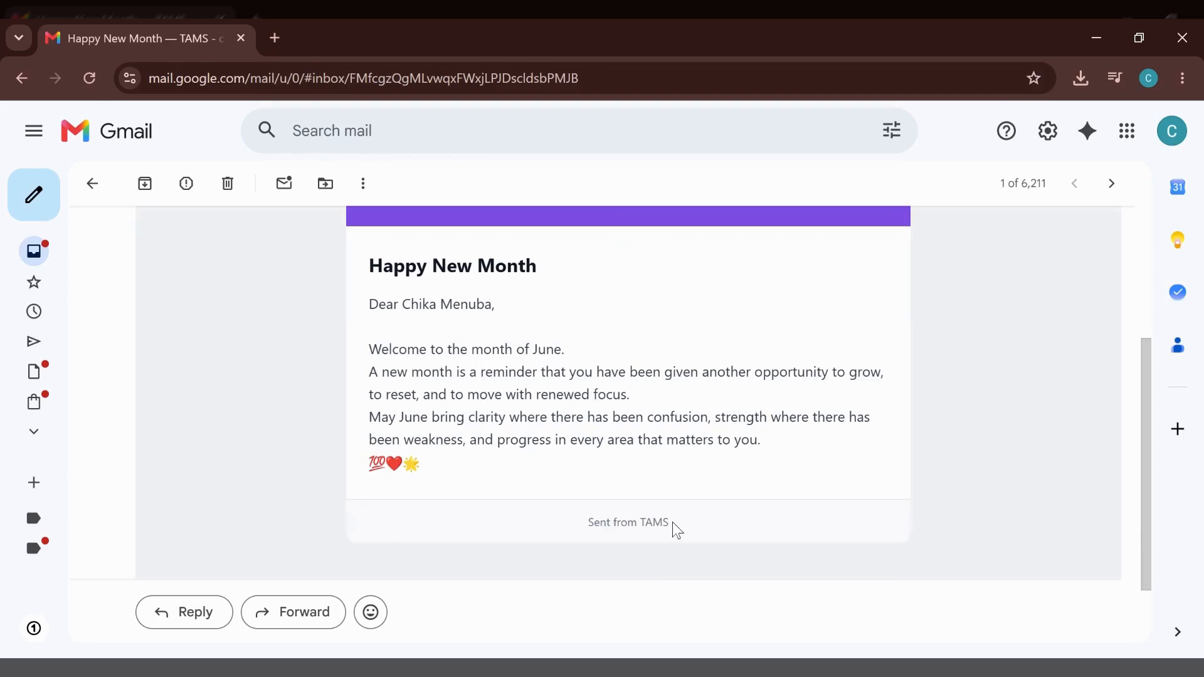
scroll(299, 432, up, 4)
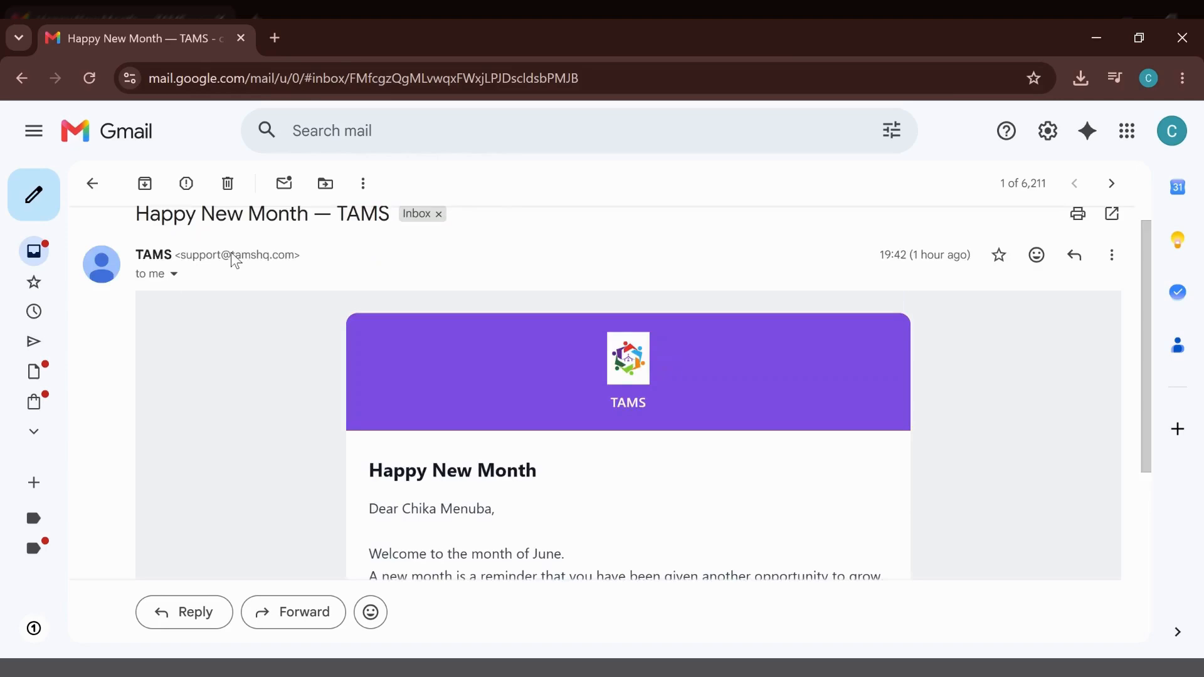
scroll(1069, 309, down, 1)
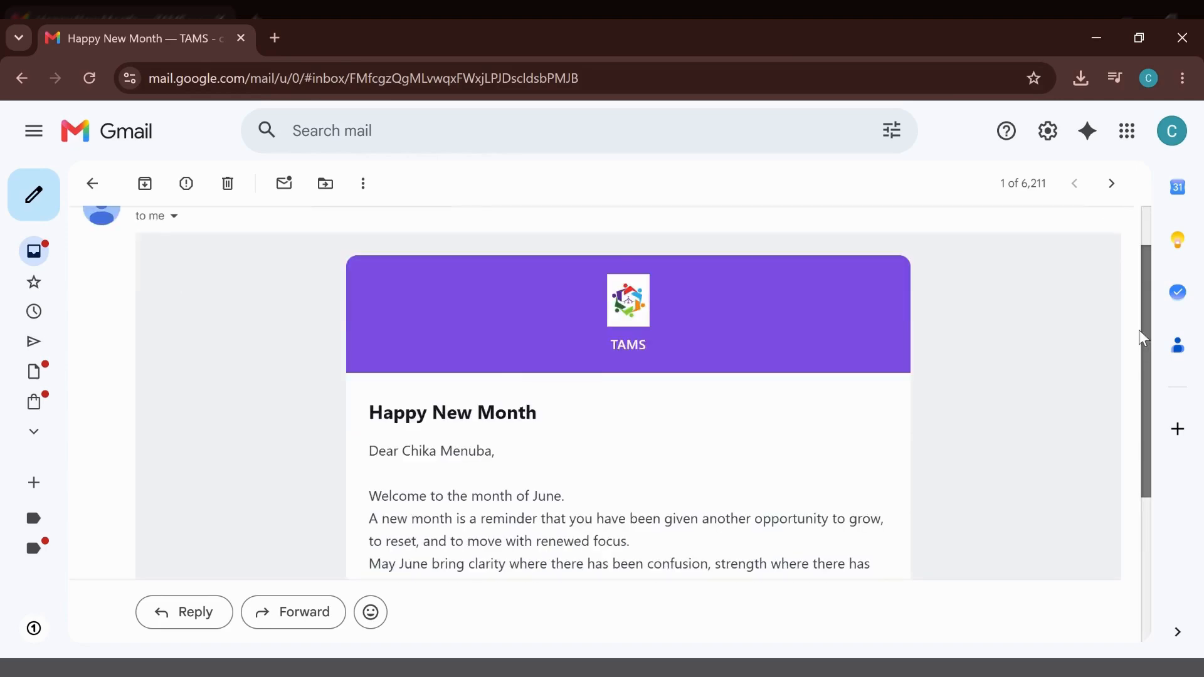
scroll(1139, 330, down, 1)
drag(1140, 364, 1139, 330)
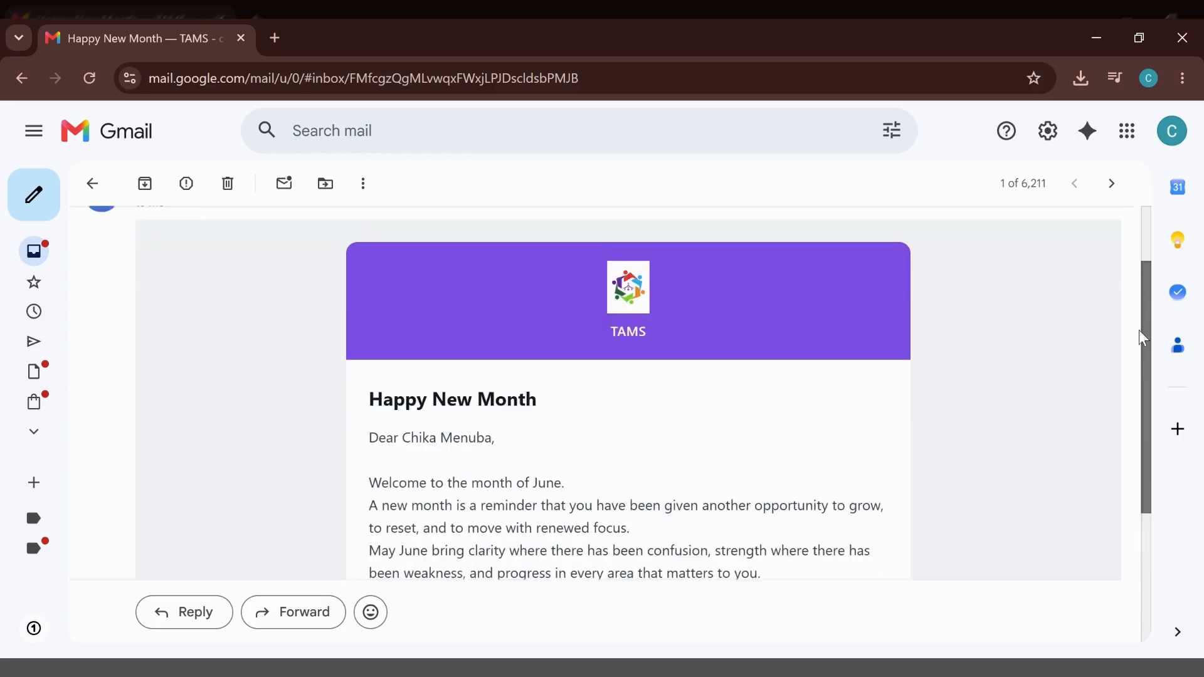